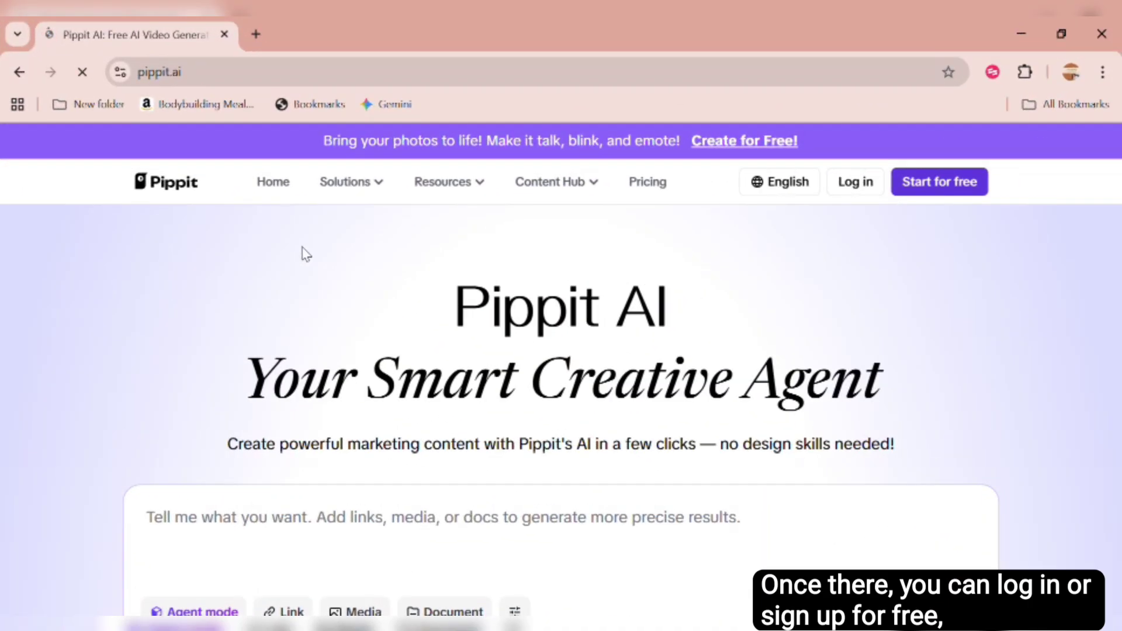
Log in to pippit.ai using the Continue with Google option
left_click(865, 182)
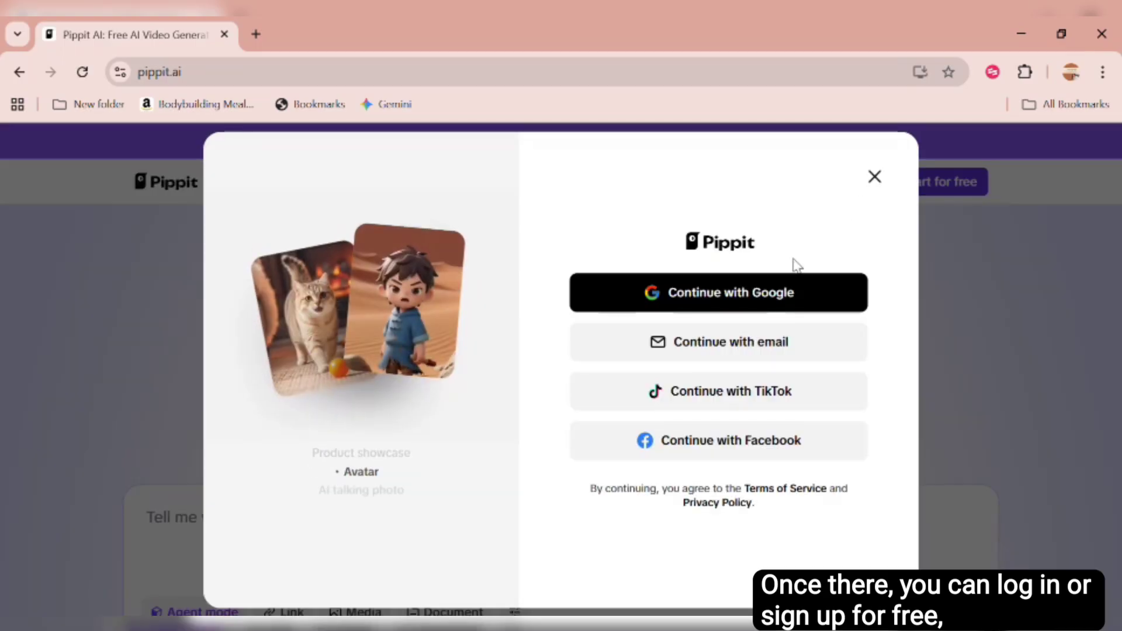
left_click(735, 305)
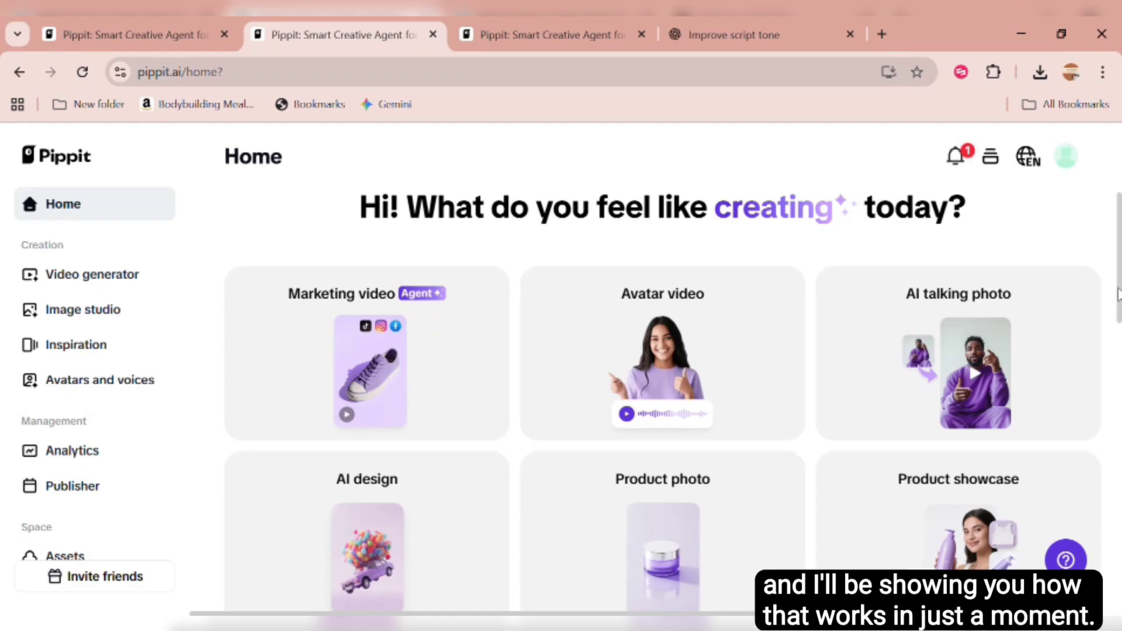
Scroll through the Home page creation cards and the Trending on TikTok videos
scroll(1118, 316, "down", 1)
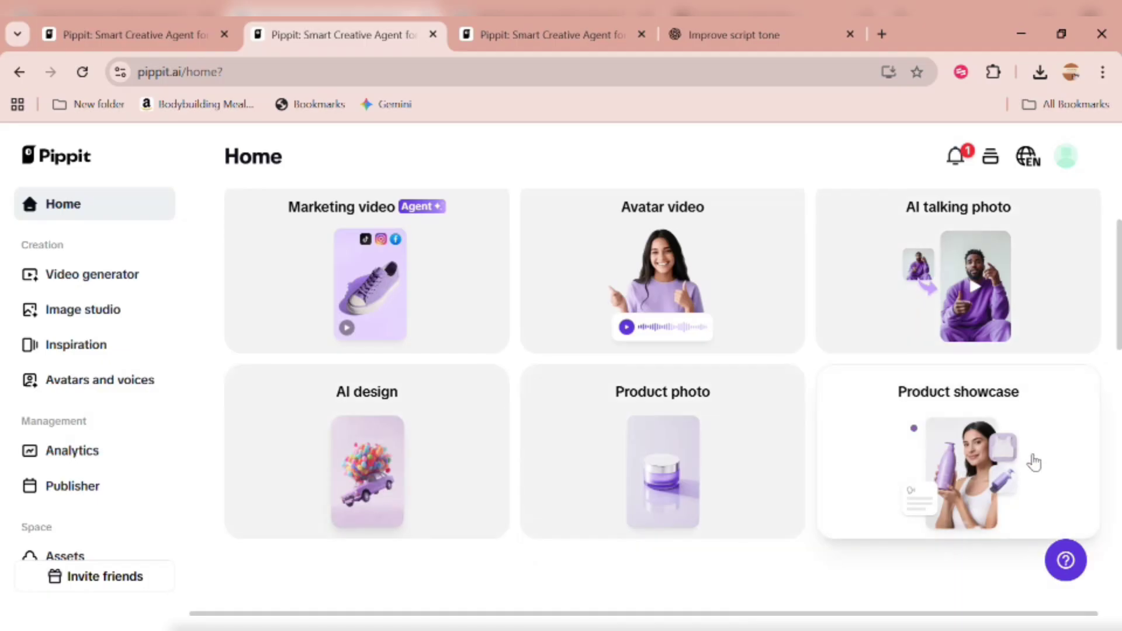
left_click_drag(1117, 321, 1119, 611)
scroll(1117, 506, "down", 5)
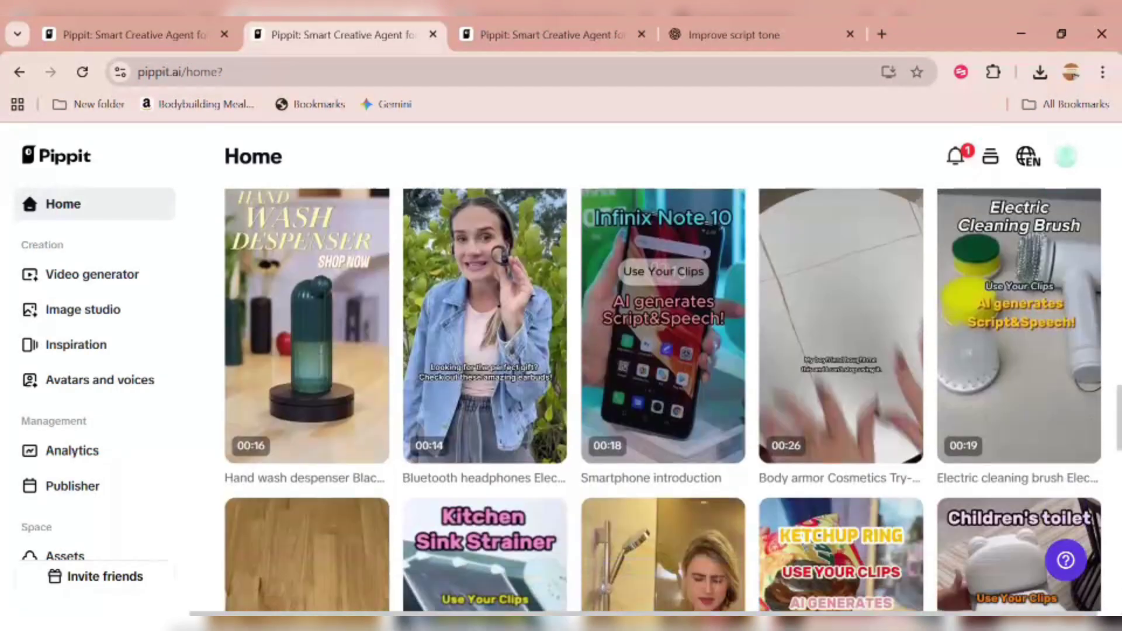
scroll(1117, 506, "up", 5)
scroll(1118, 505, "up", 1)
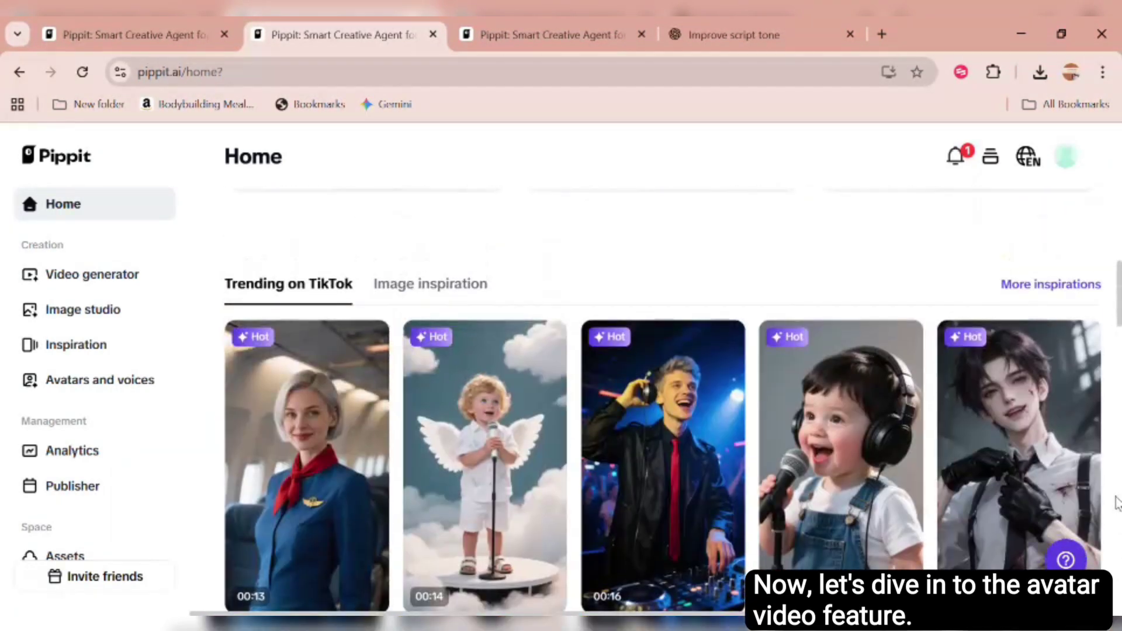
scroll(1118, 504, "down", 2)
scroll(742, 389, "up", 8)
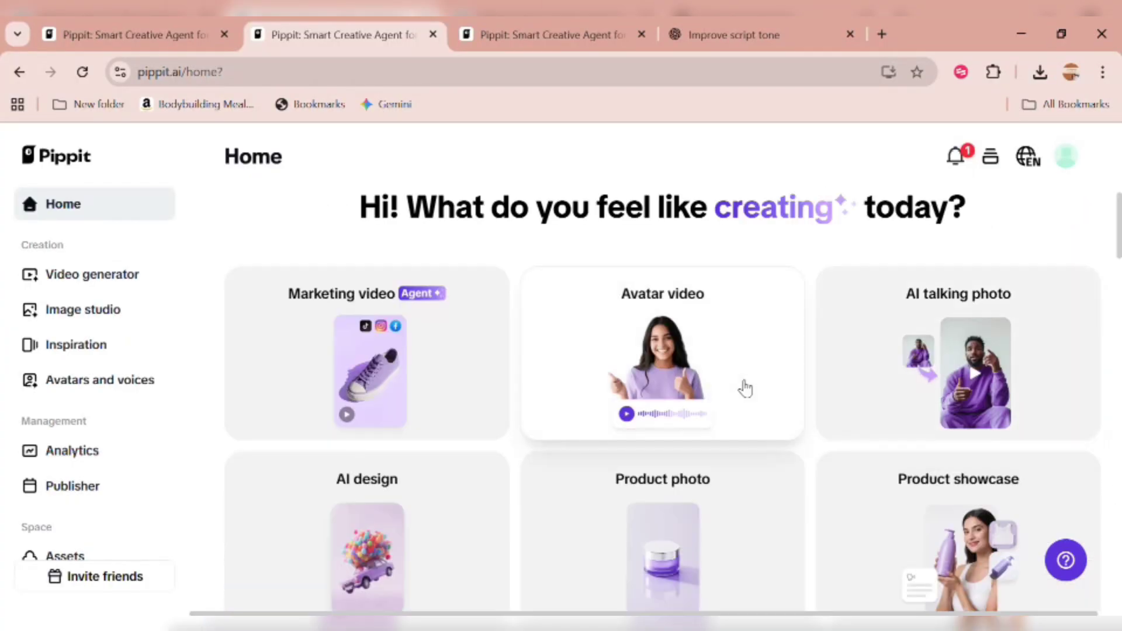
Start an Avatar video, pause the Eda sample preview and scroll to the avatar filters
left_click(741, 389)
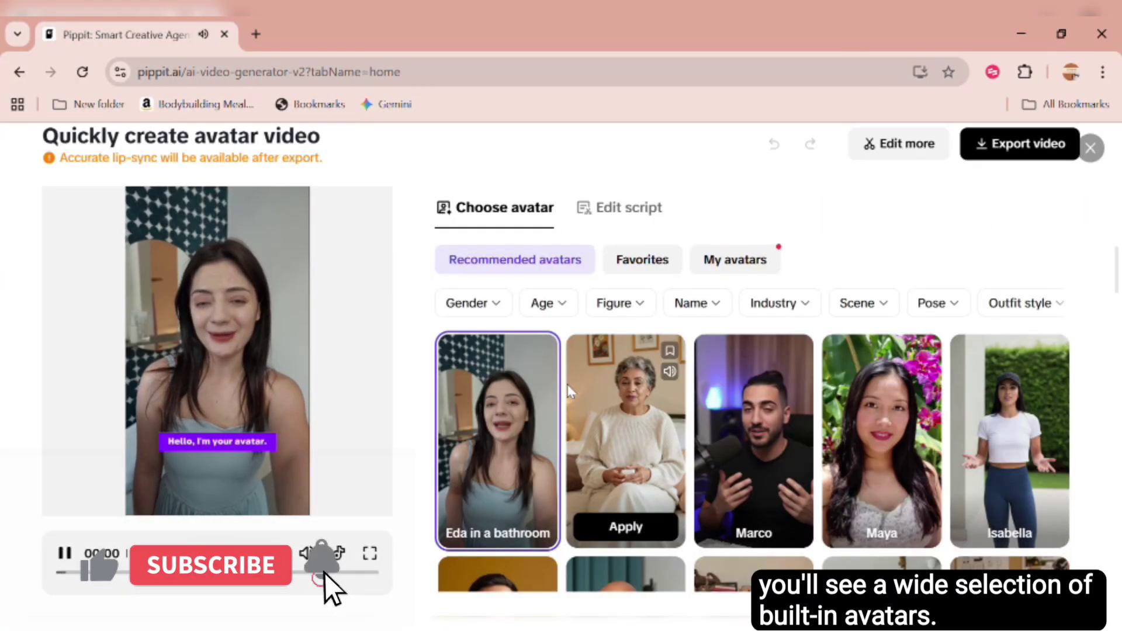
left_click(351, 388)
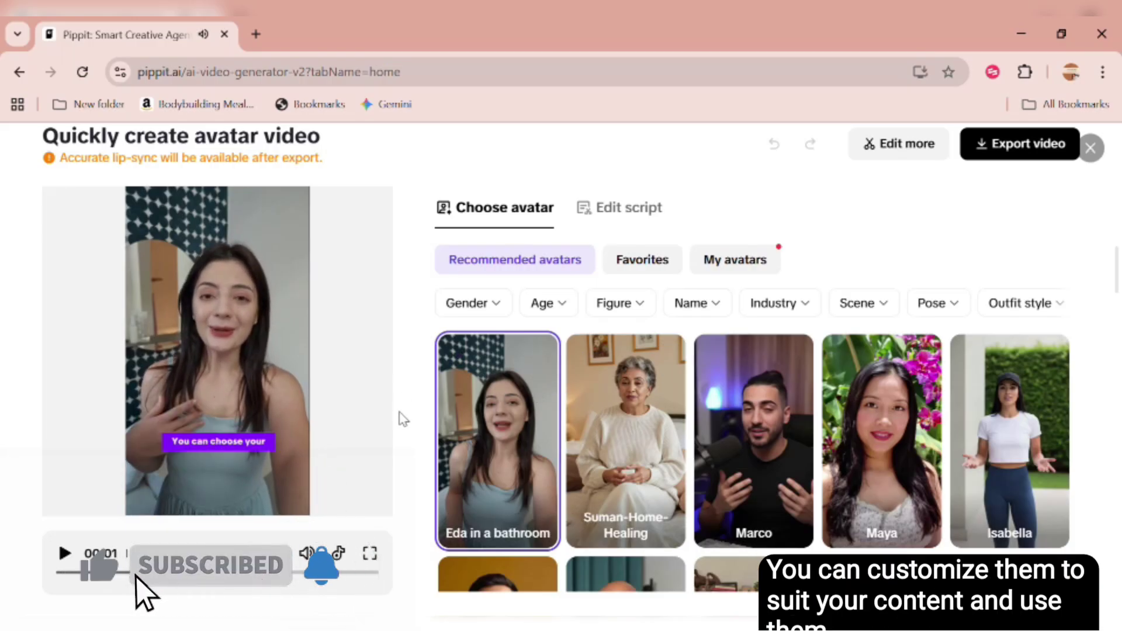
scroll(1118, 310, "down", 4)
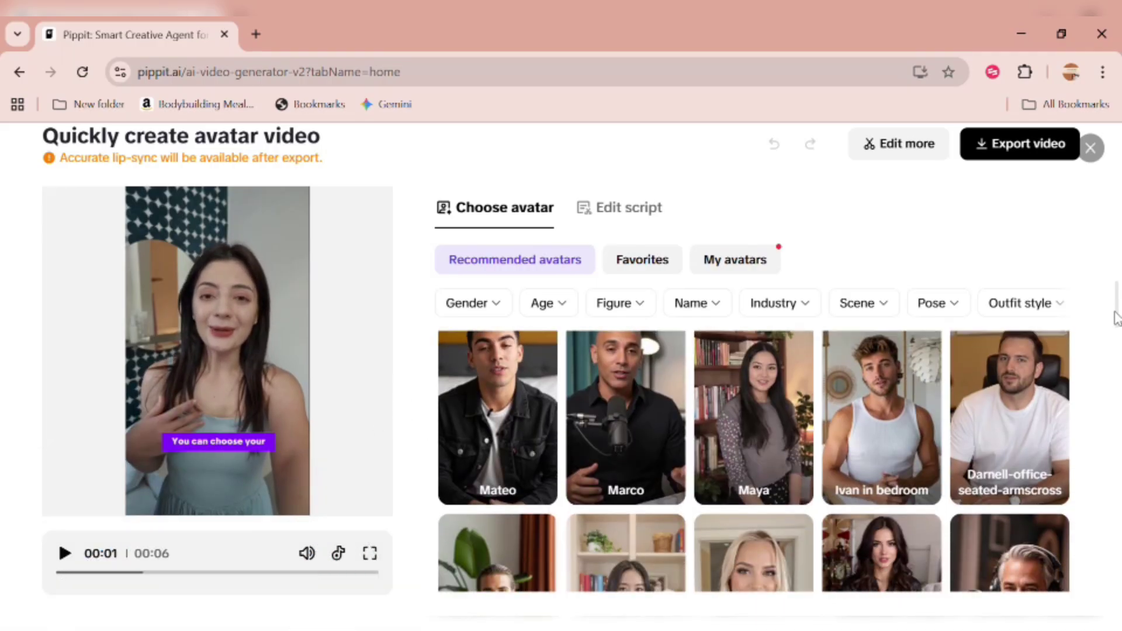
left_click_drag(1118, 311, 1118, 351)
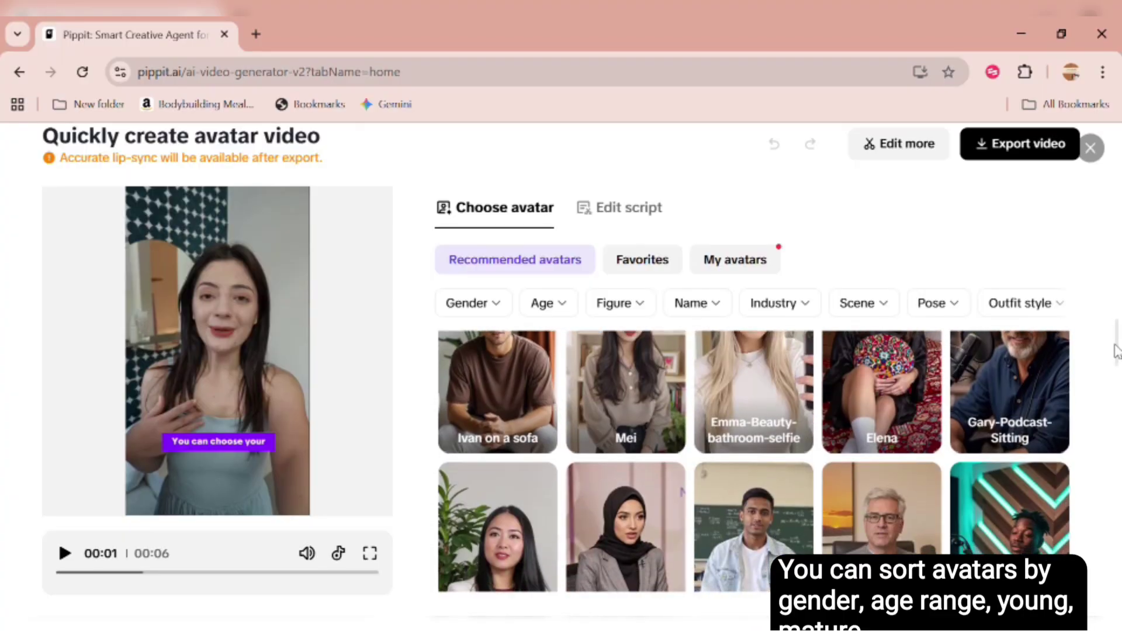
Filter avatars to Male, Young, Average figure and Gaming industry
left_click(496, 304)
left_click(468, 373)
left_click(532, 303)
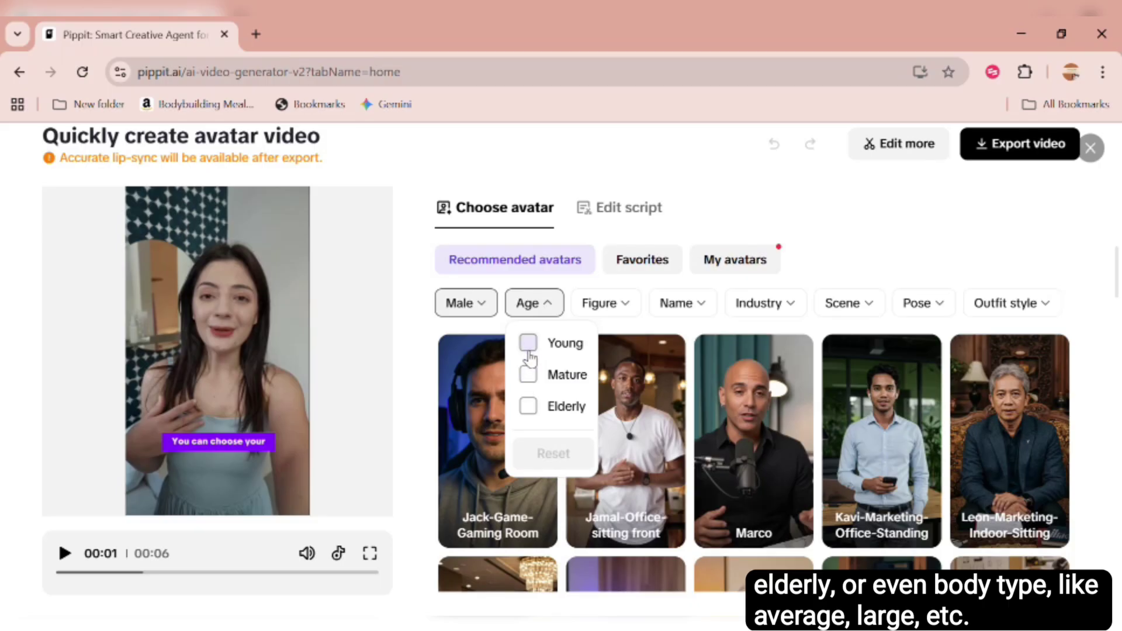
left_click(529, 348)
left_click(638, 310)
left_click(613, 348)
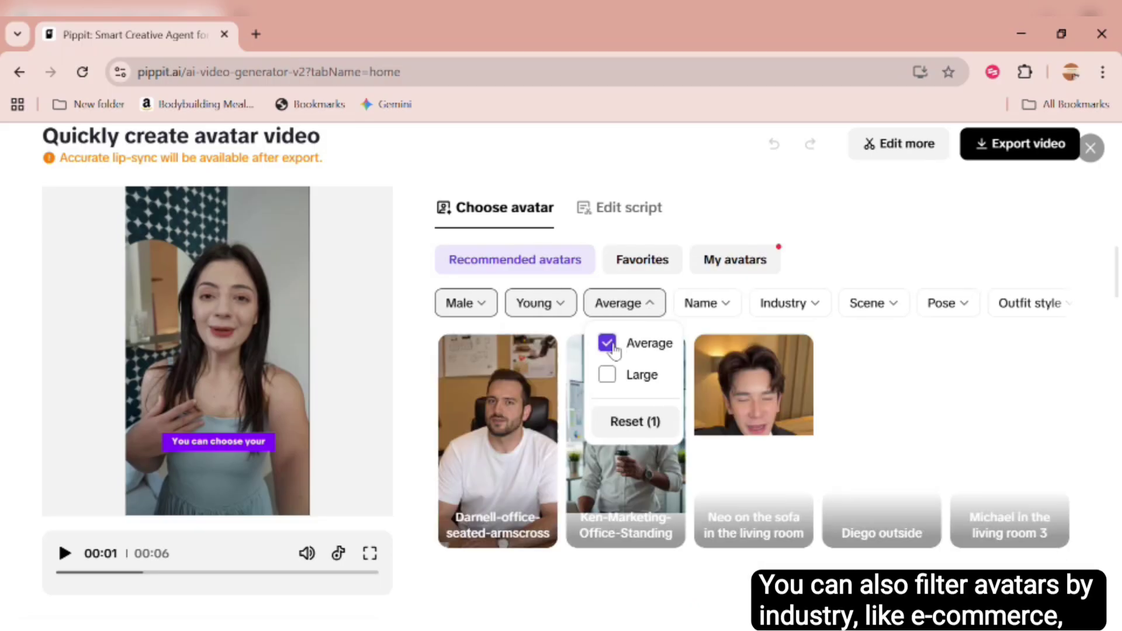
left_click(822, 309)
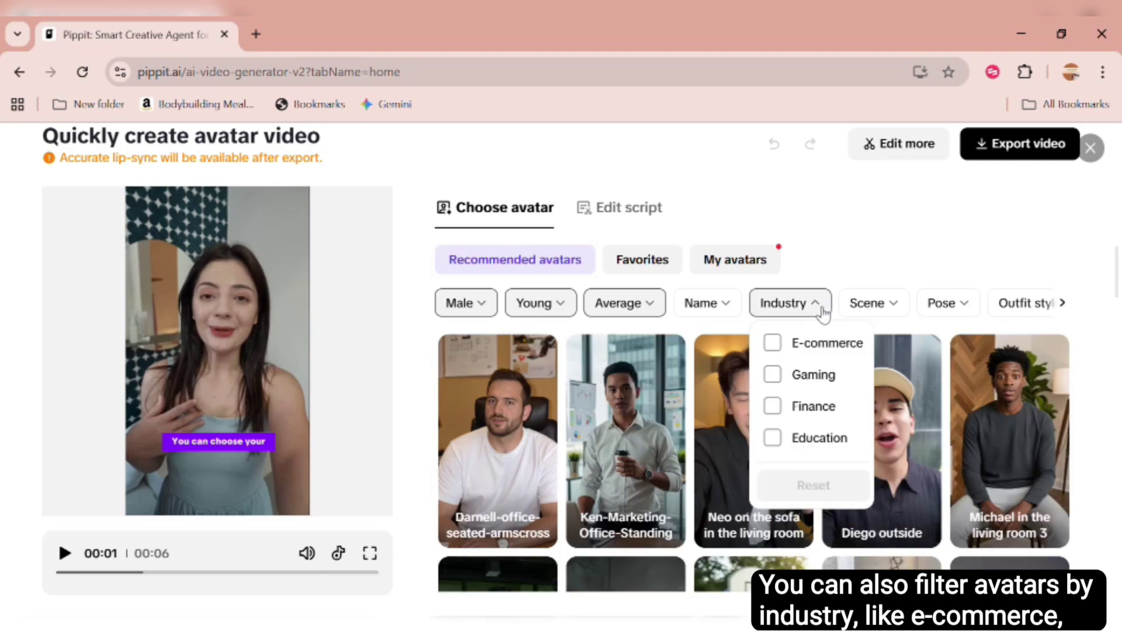
left_click(774, 375)
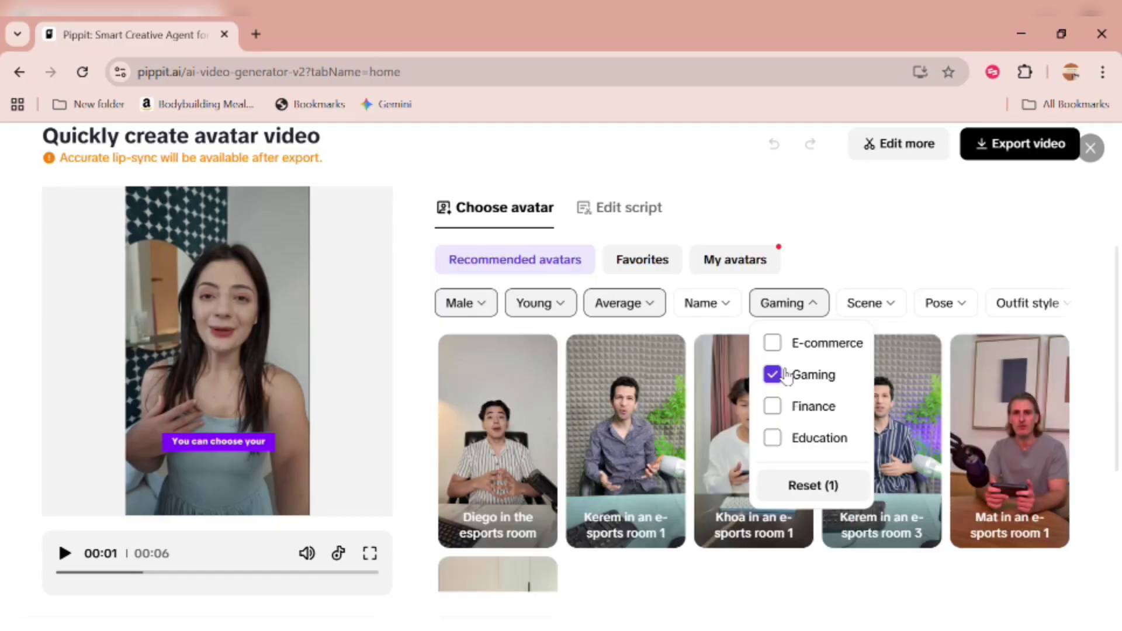
left_click(427, 427)
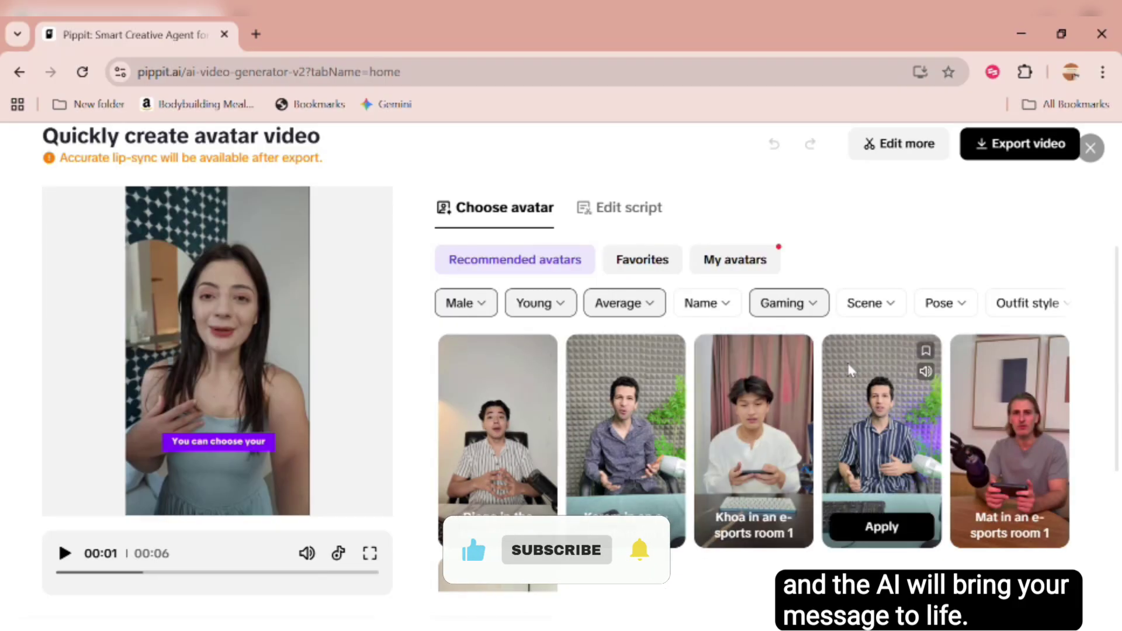
Look over the Scene, Pose and Outfit style filter options
left_click(901, 314)
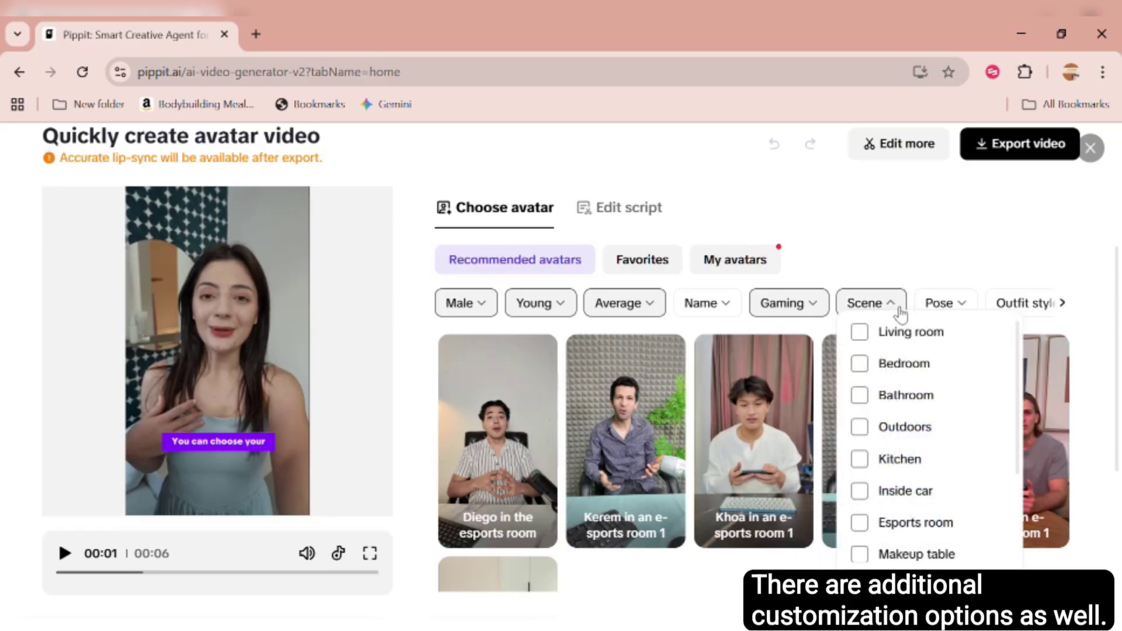
left_click(918, 228)
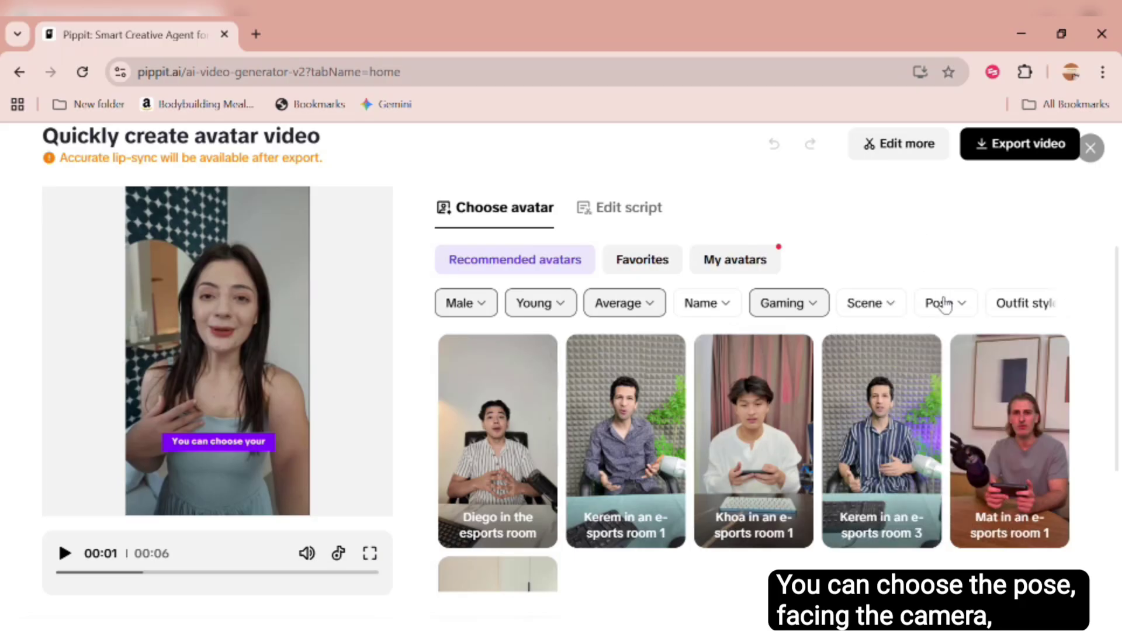
left_click(972, 310)
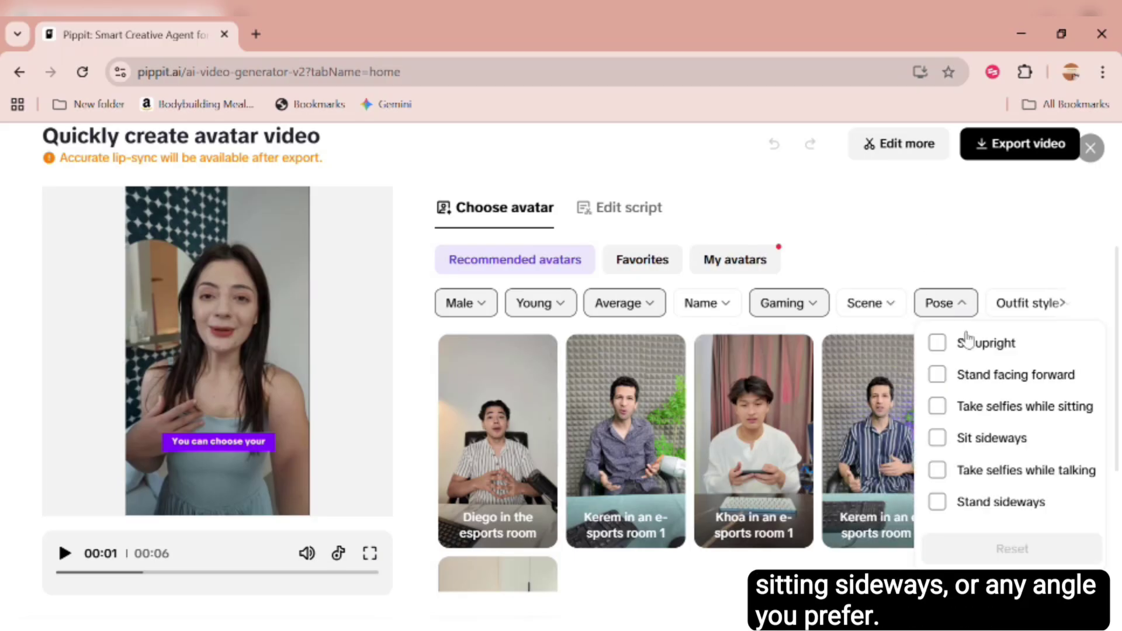
left_click(1065, 310)
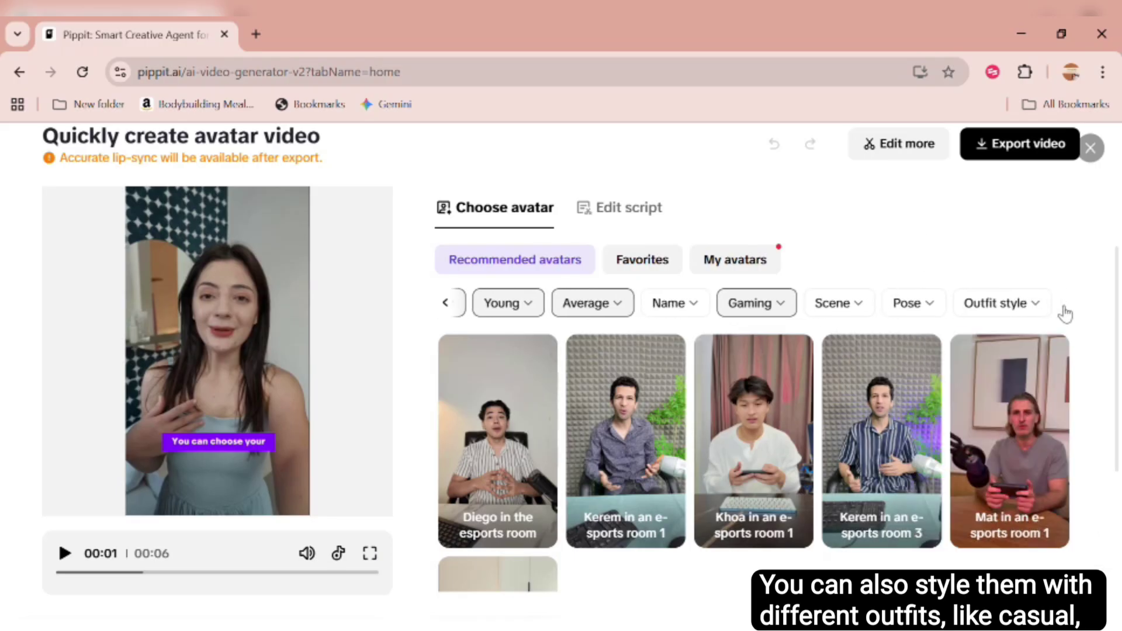
left_click(1045, 303)
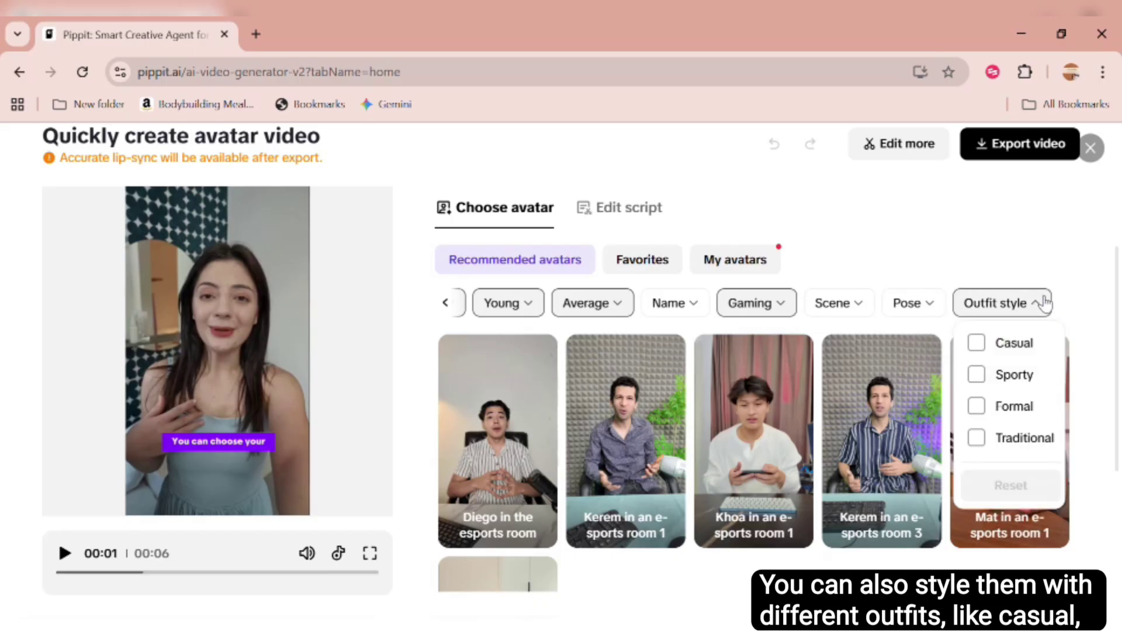
Include Casual and Sporty outfits and apply Pim in an e-sports room 1 as the avatar
left_click(1007, 408)
left_click(1015, 374)
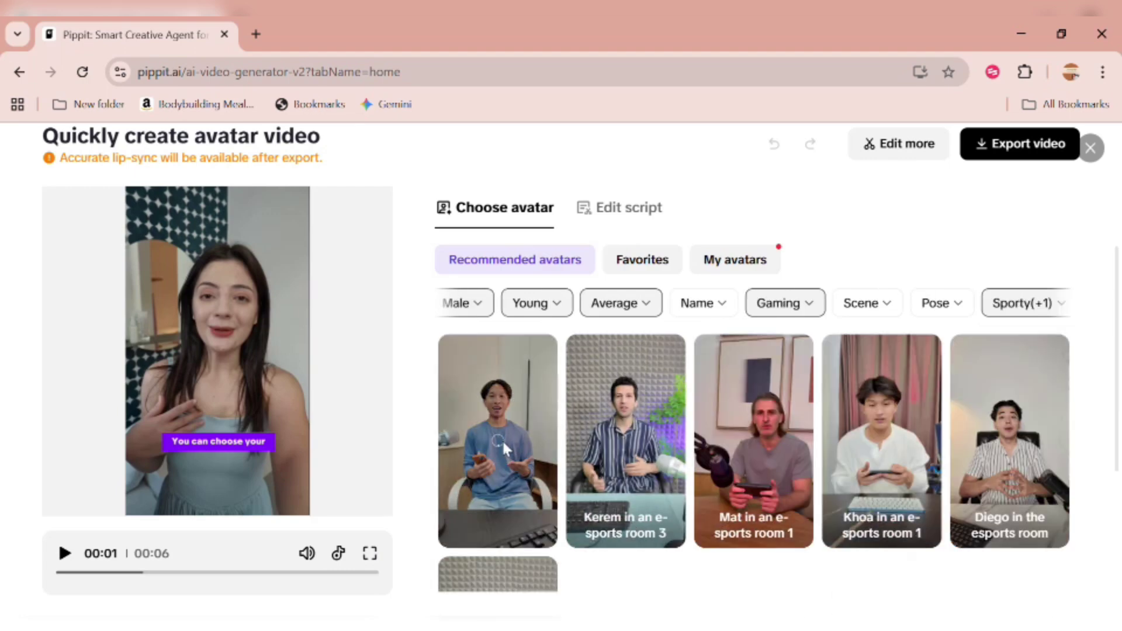
mouse_move(501, 440)
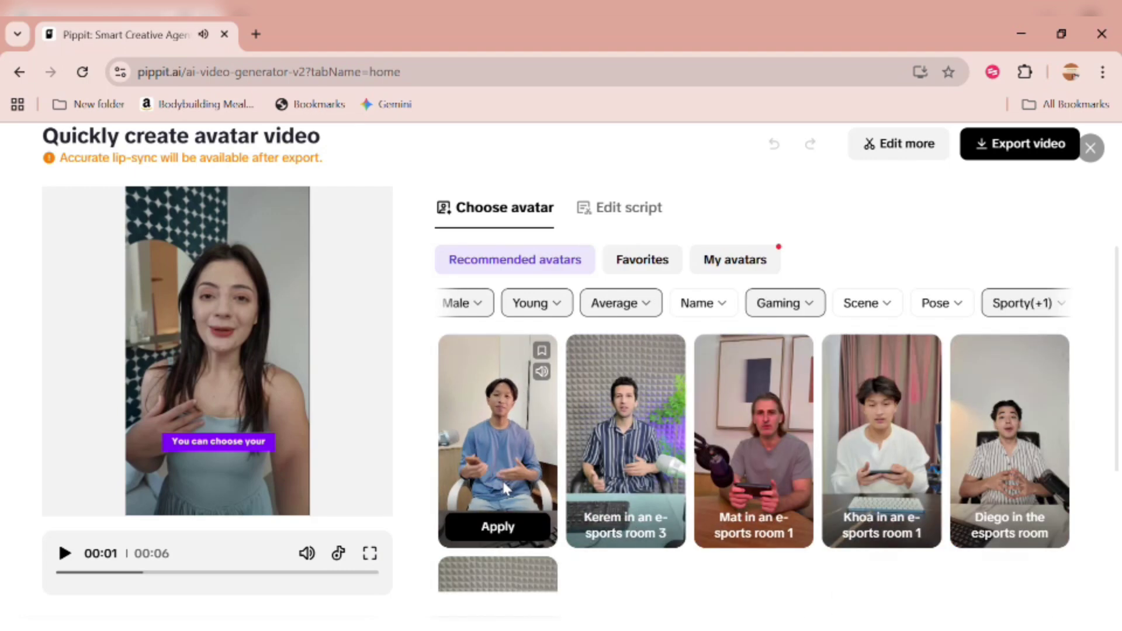
left_click(510, 530)
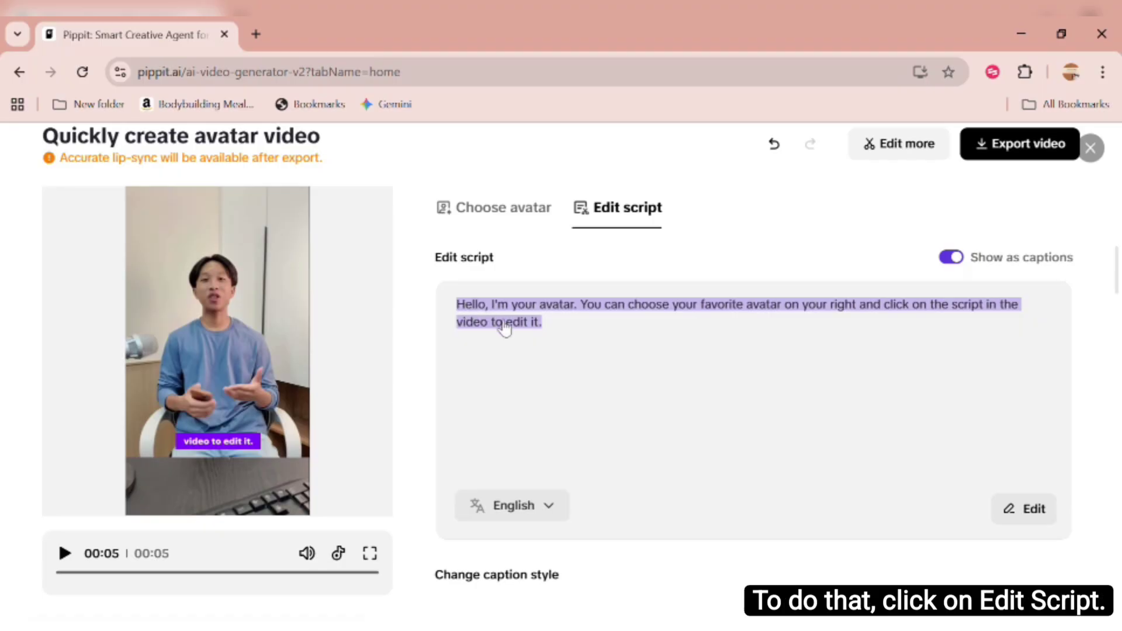
Clear the default avatar script and paste in the channel-welcome message
left_click(1032, 515)
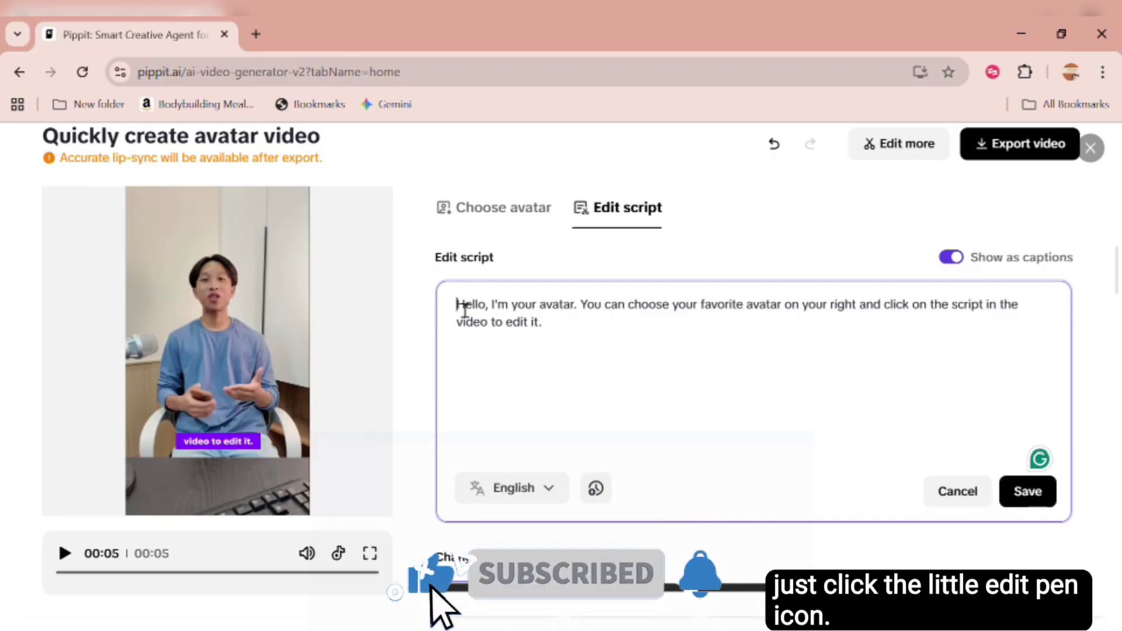
left_click_drag(458, 309, 511, 339)
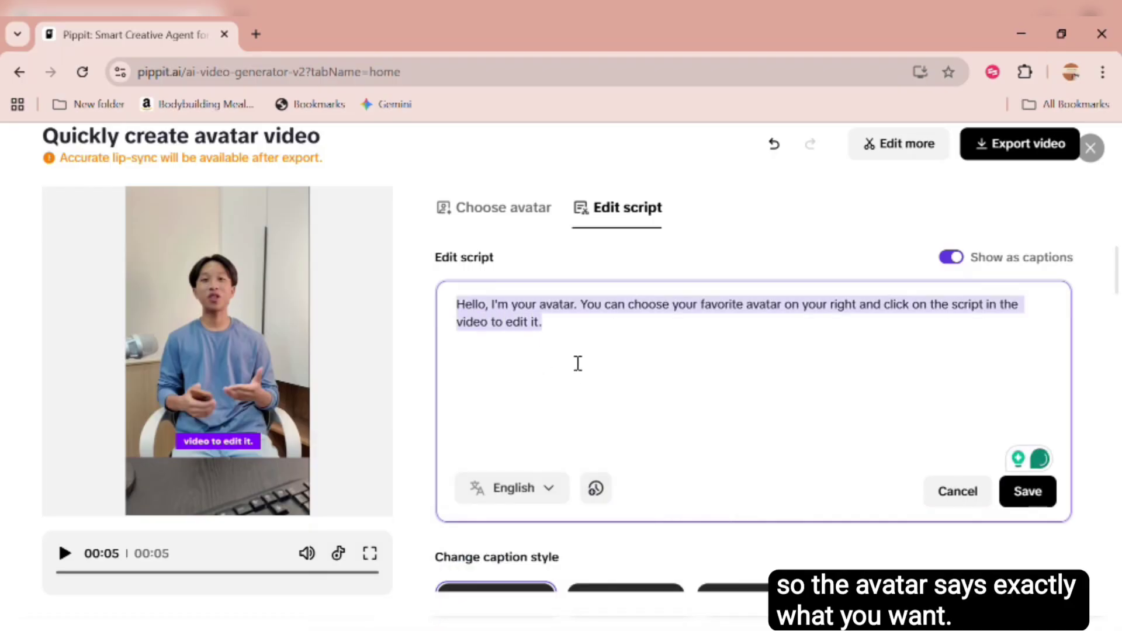
key("BackSpace")
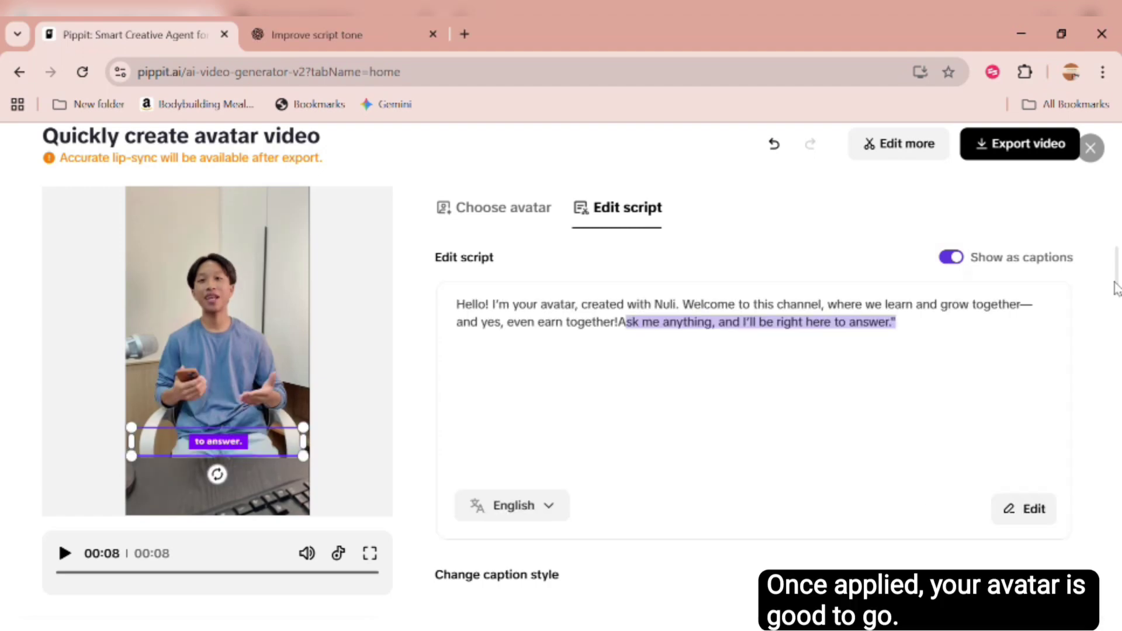
key("shift+Home")
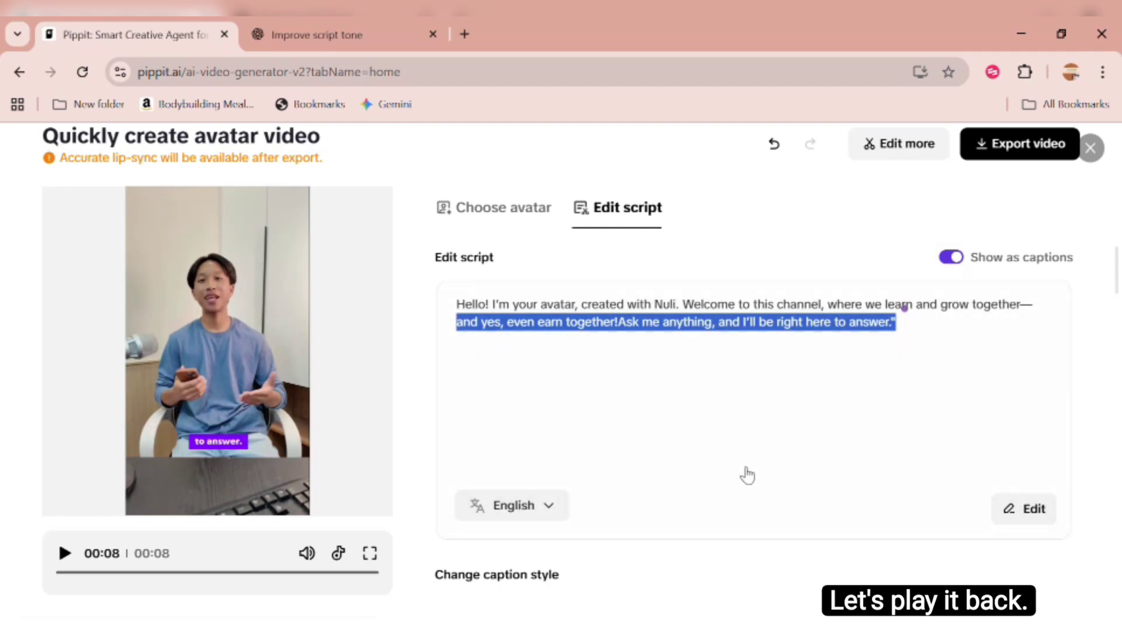
left_click(66, 557)
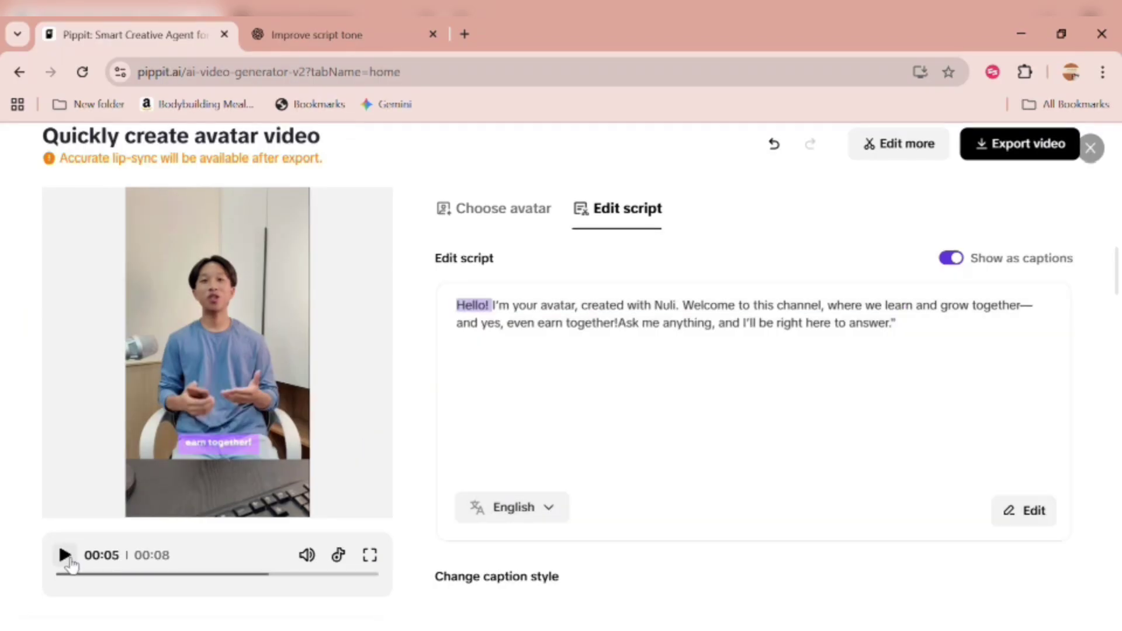
left_click(66, 556)
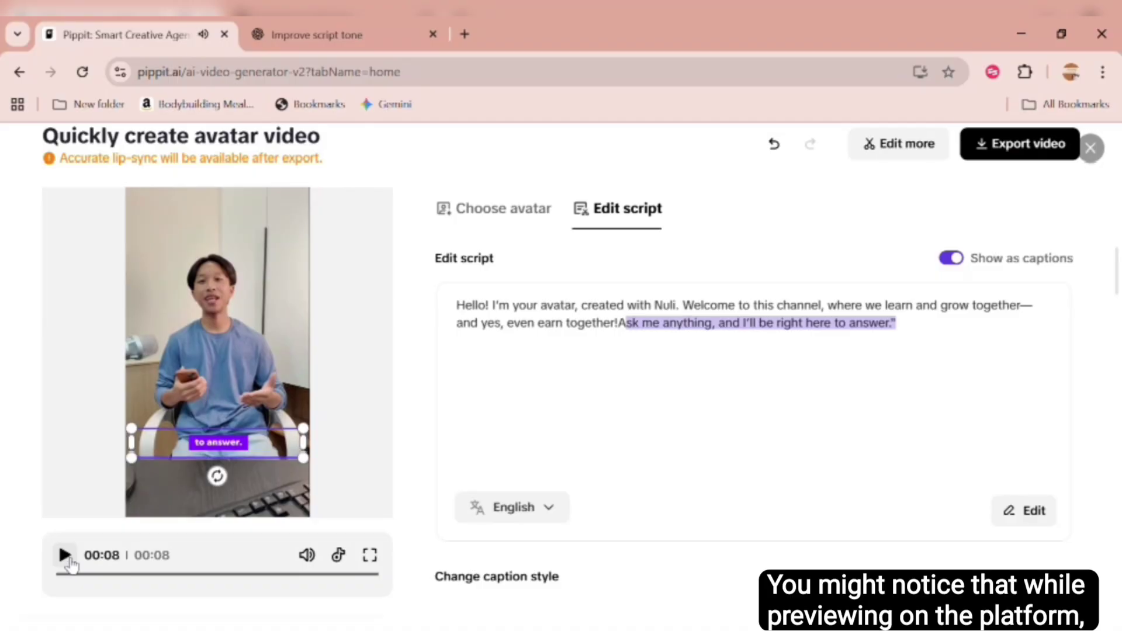
left_click(65, 556)
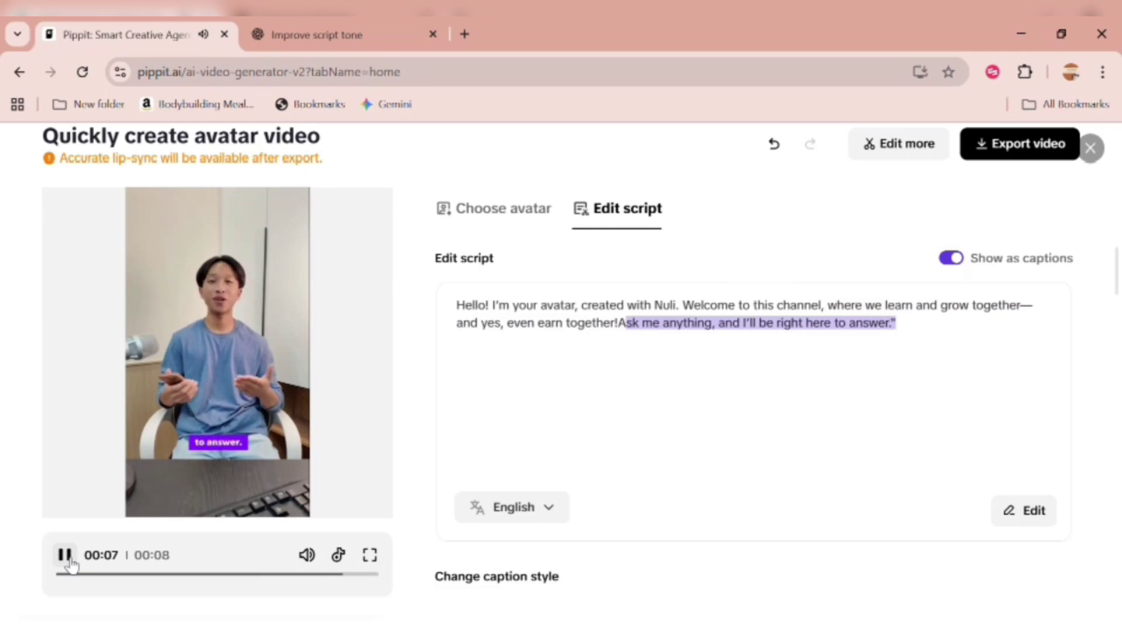
Check the script language list, keeping English, then scroll down to Change caption style
left_click(550, 507)
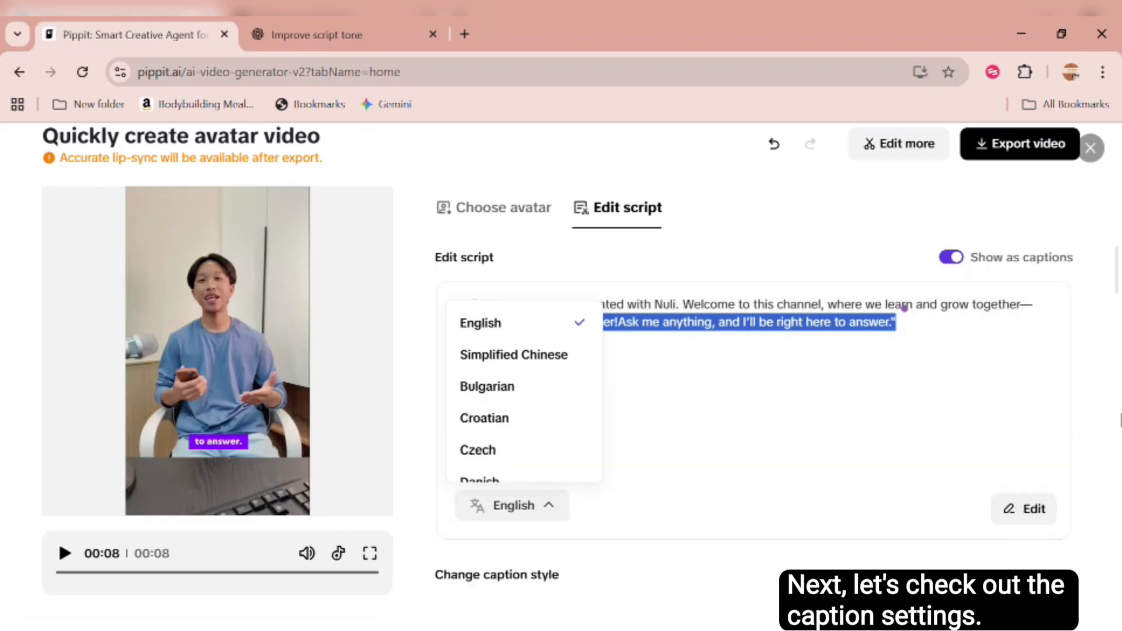
scroll(672, 289, "down", 5)
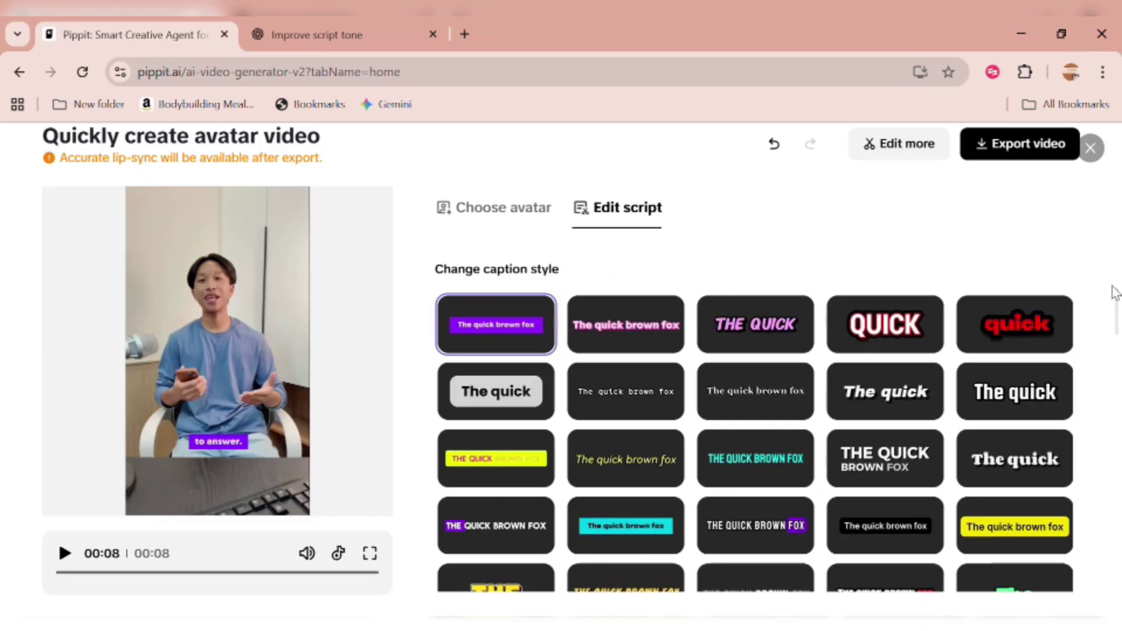
Switch off the 'Show as captions' toggle in the Edit script box
left_click_drag(1117, 327, 1085, 280)
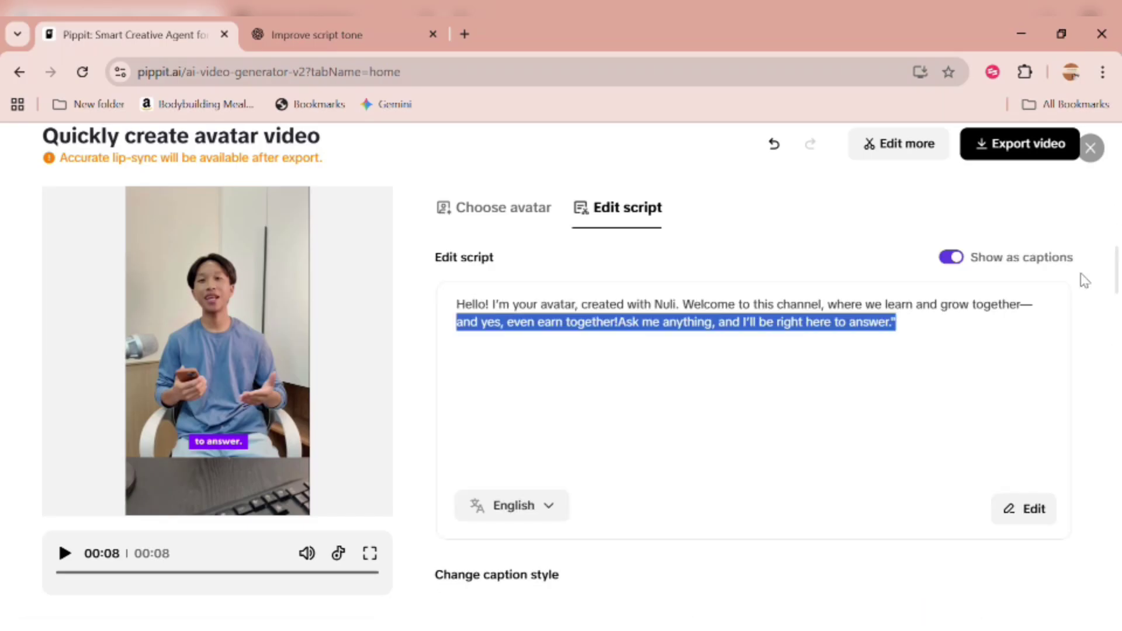
left_click(953, 258)
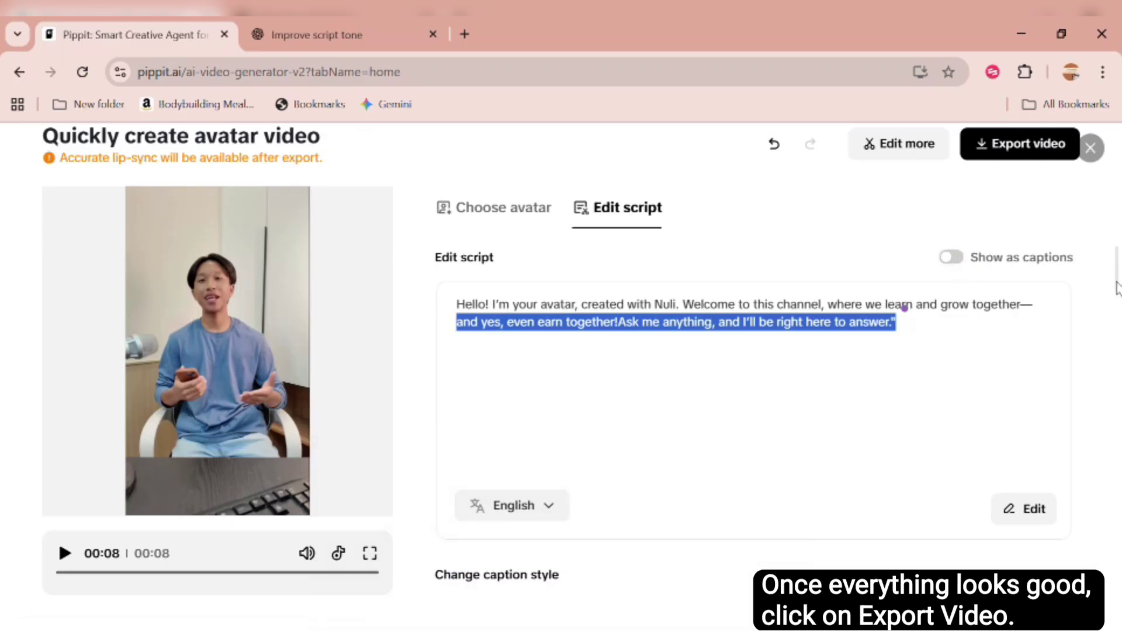
Export the avatar video as a 1080p, 30fps MP4 and download it
left_click(1015, 144)
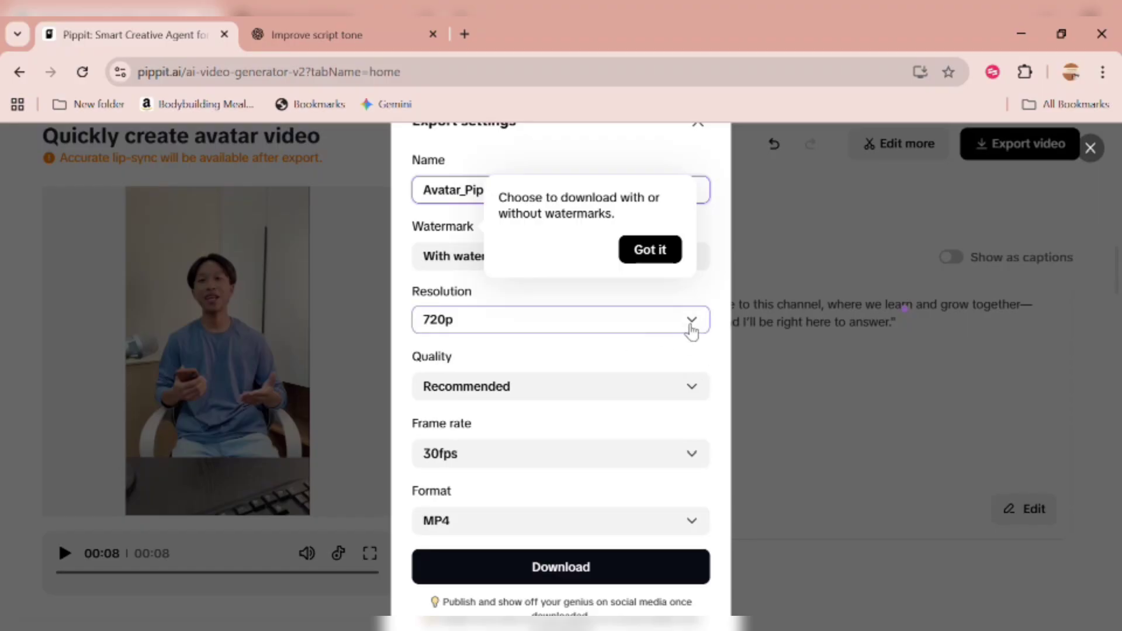
left_click(690, 327)
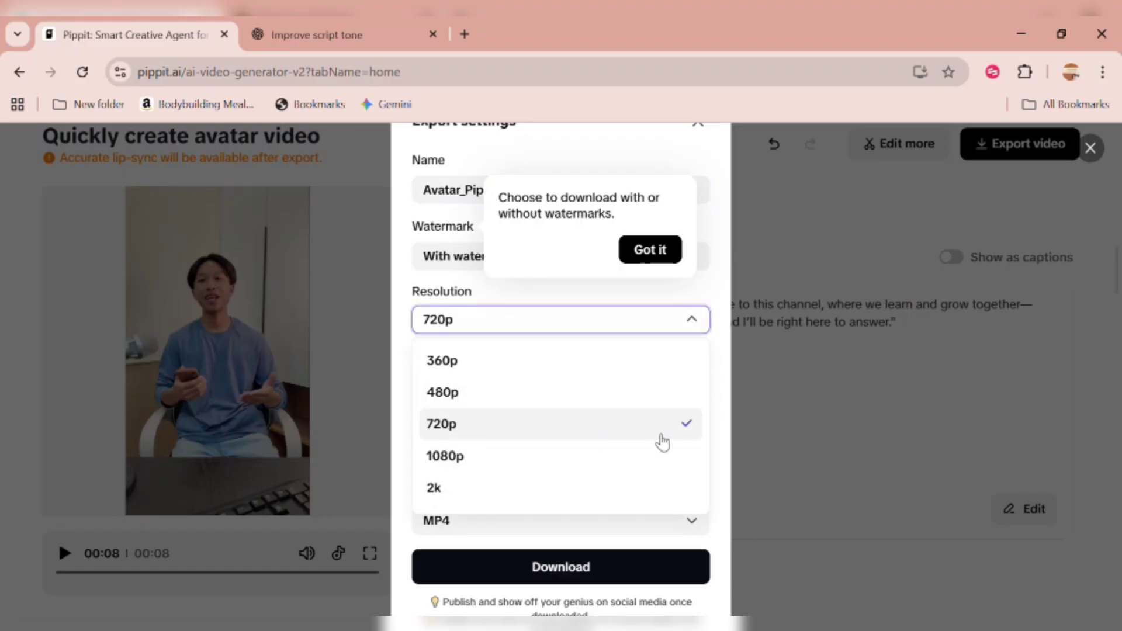
left_click(602, 470)
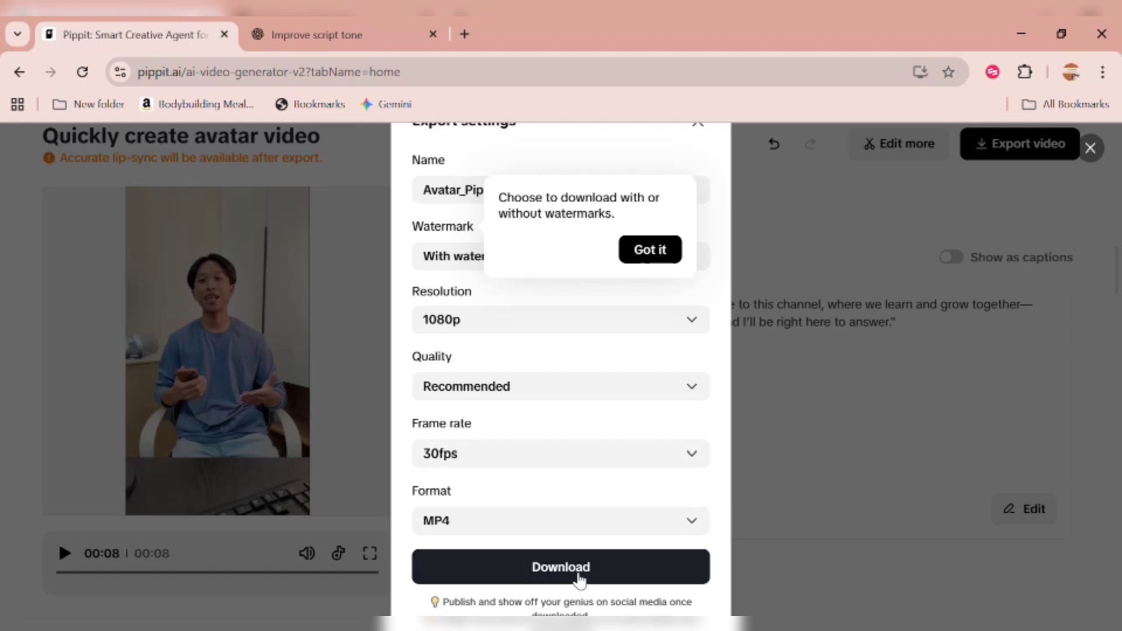
left_click(577, 579)
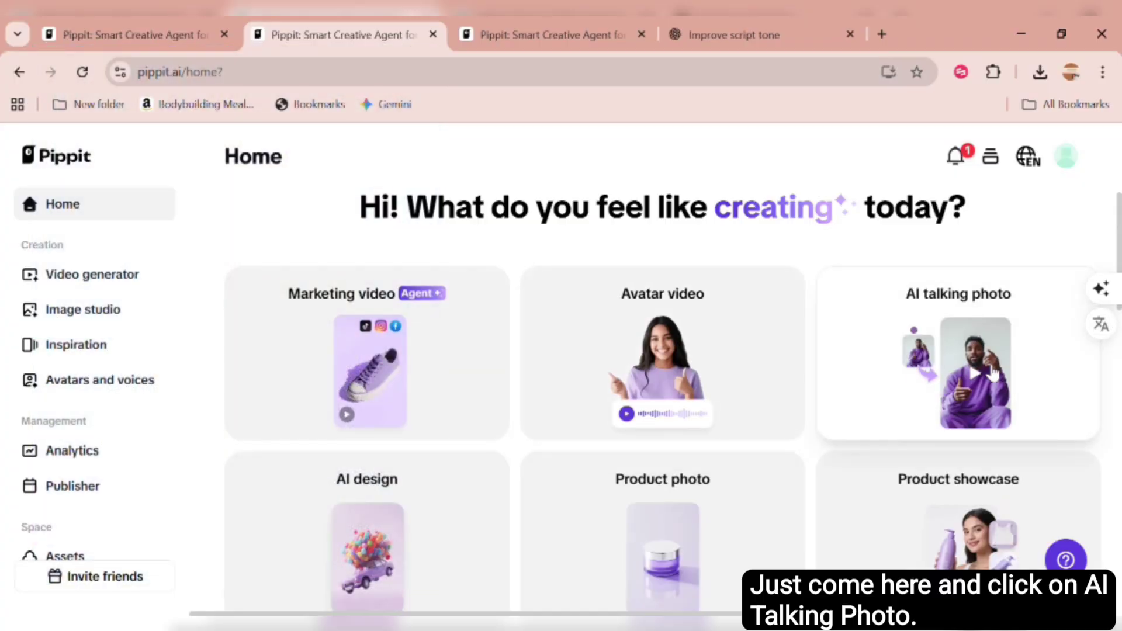
Crop the suited businessman photo to its right side, confirm photo rights and continue
left_click(989, 374)
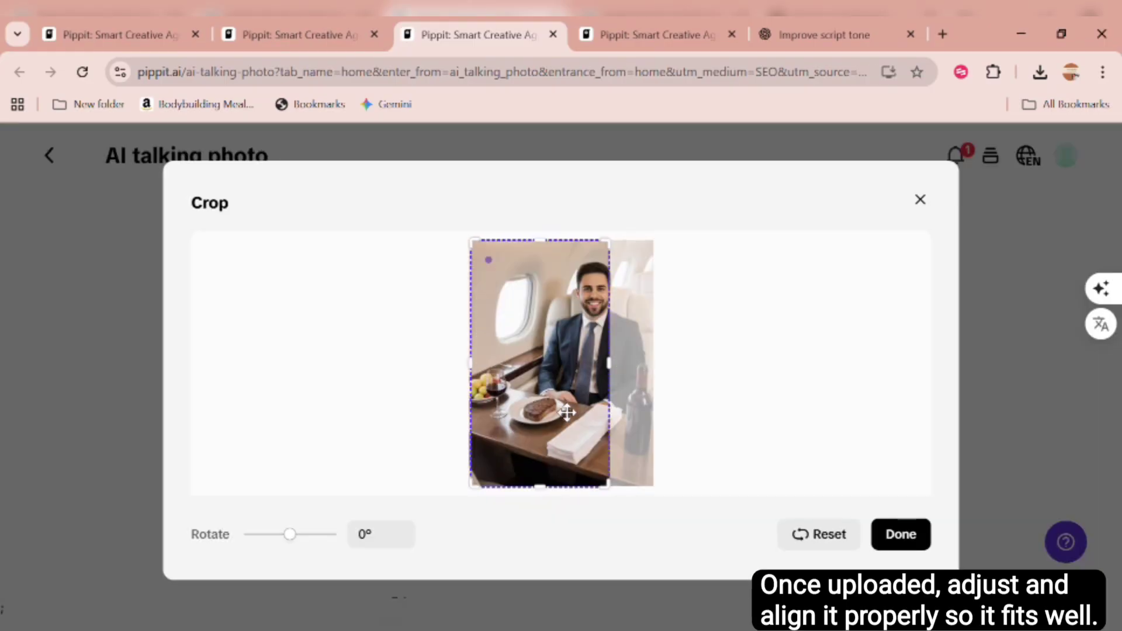
left_click_drag(567, 413, 622, 401)
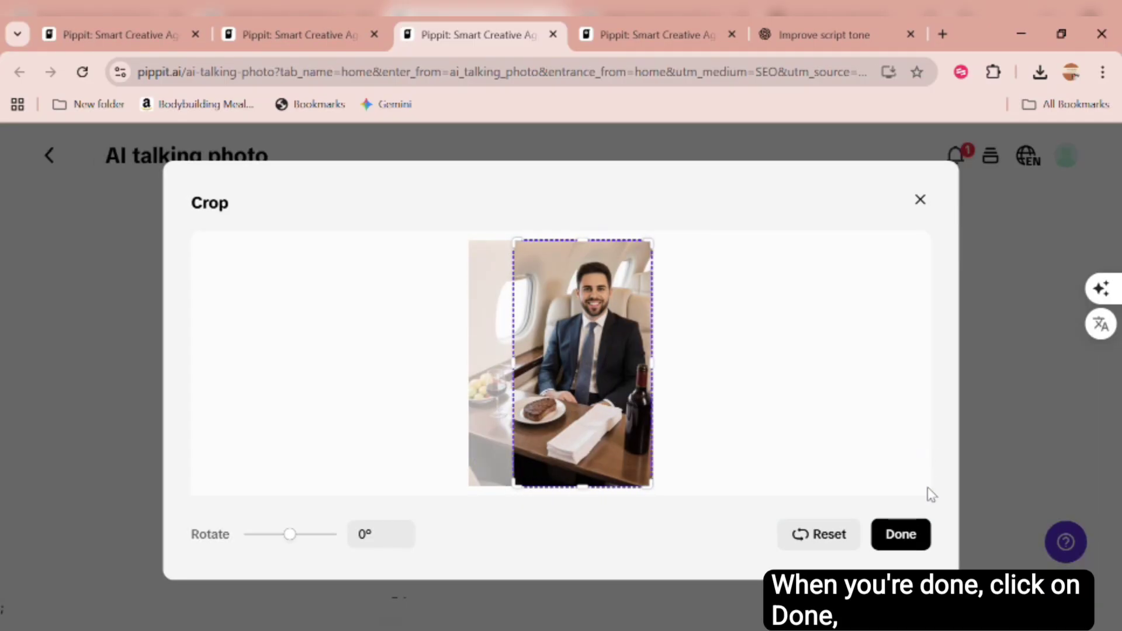
left_click(903, 534)
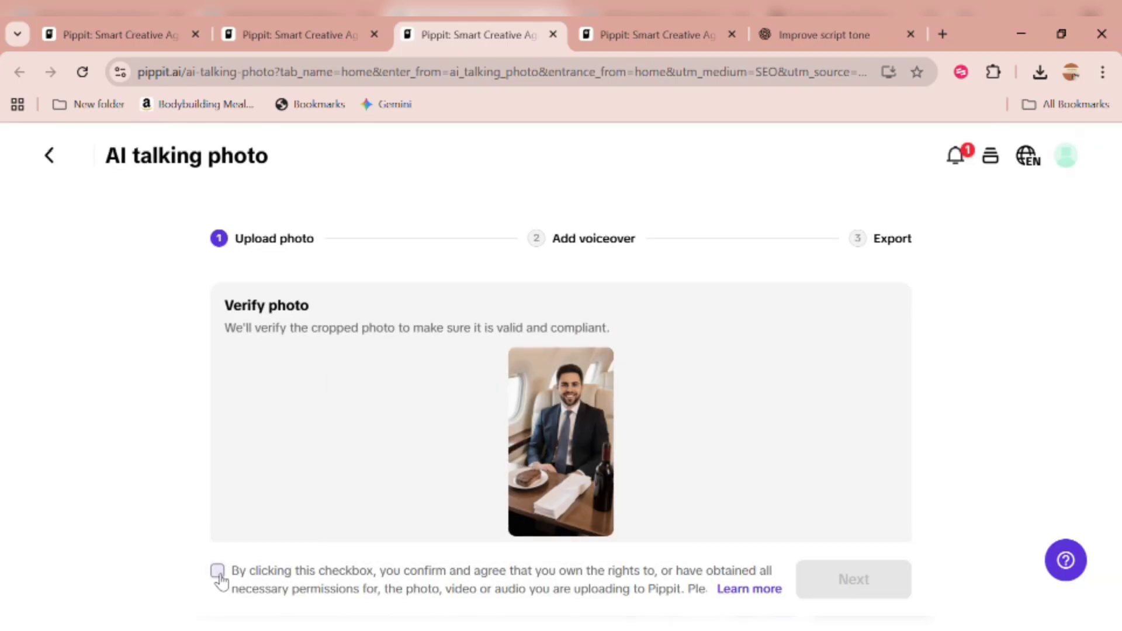
left_click(217, 571)
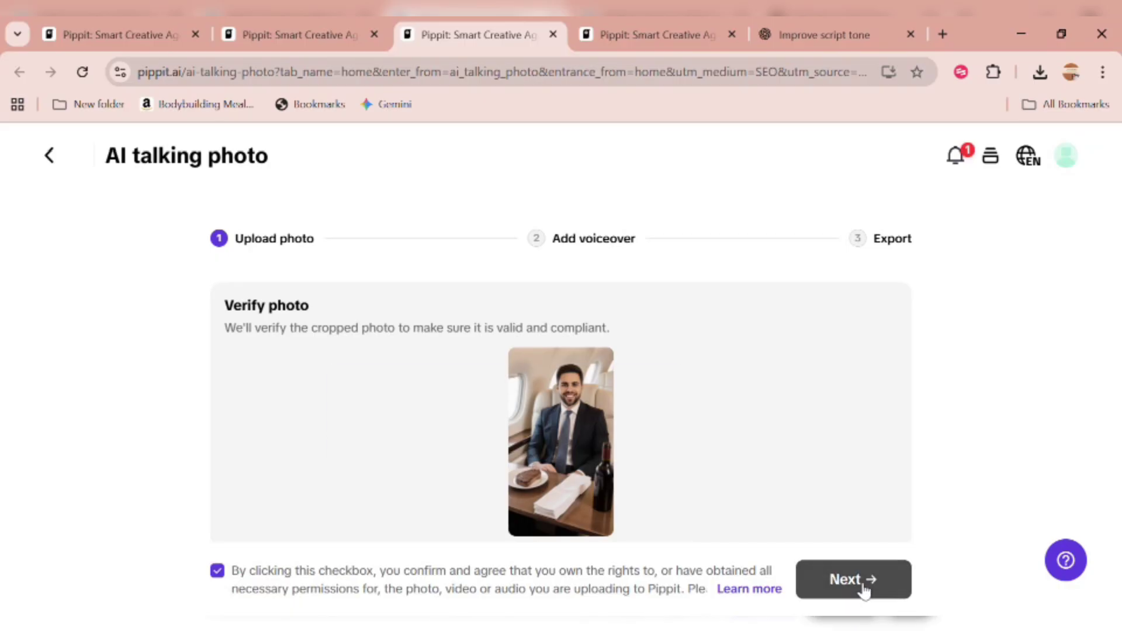
left_click(863, 591)
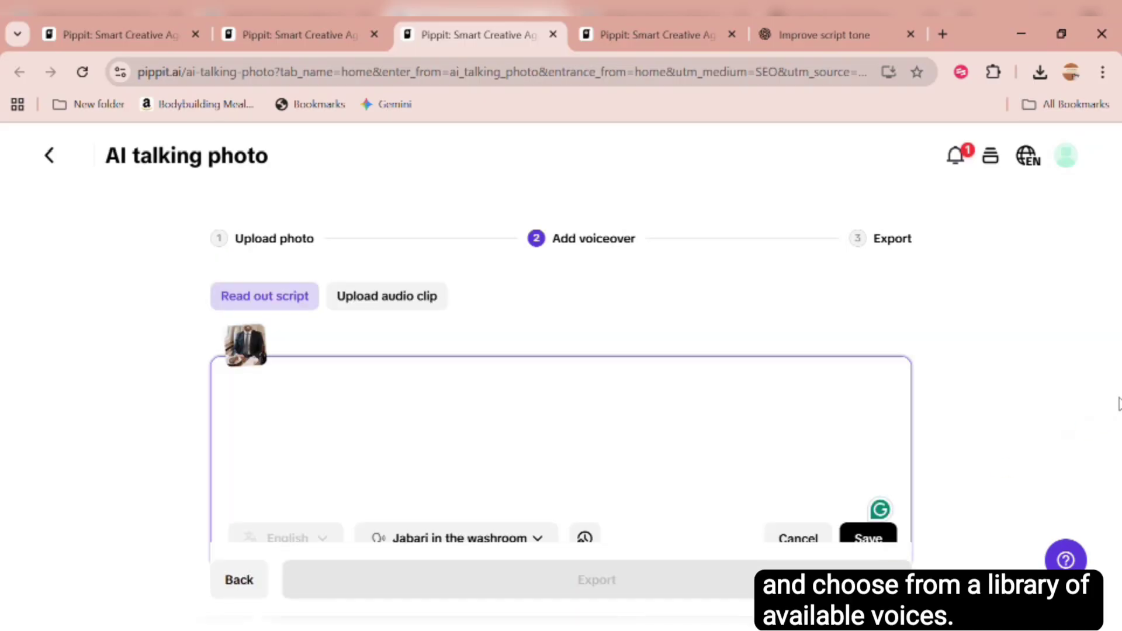
Preview the Donny, Carlie and Dude Davis voices, keeping Jabari in the washroom
left_click(539, 493)
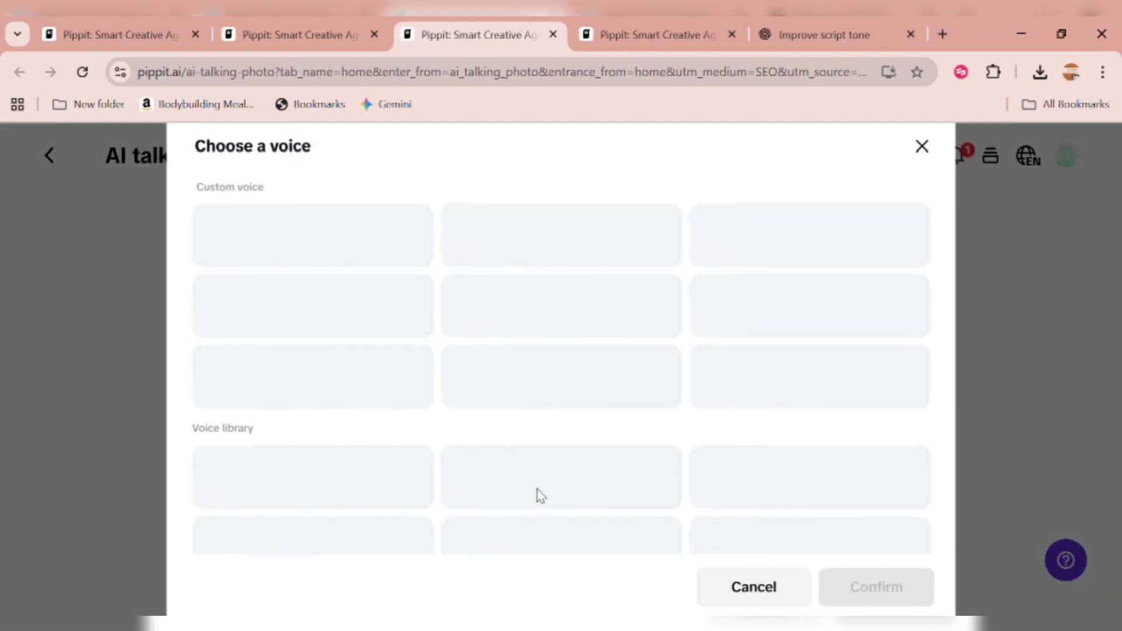
left_click(223, 257)
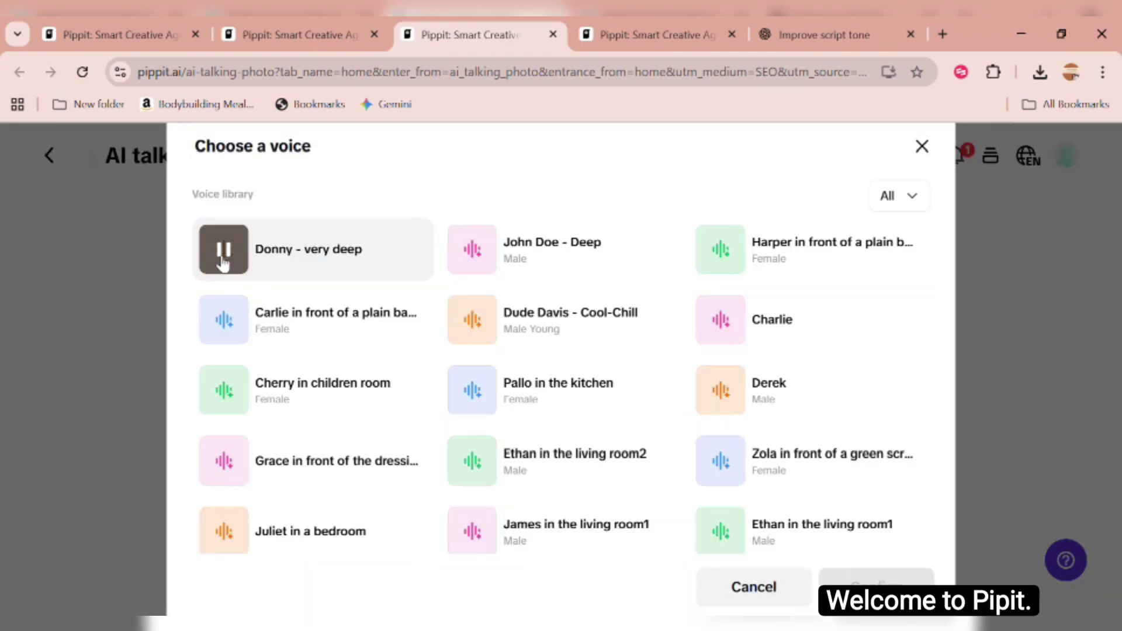
left_click(230, 329)
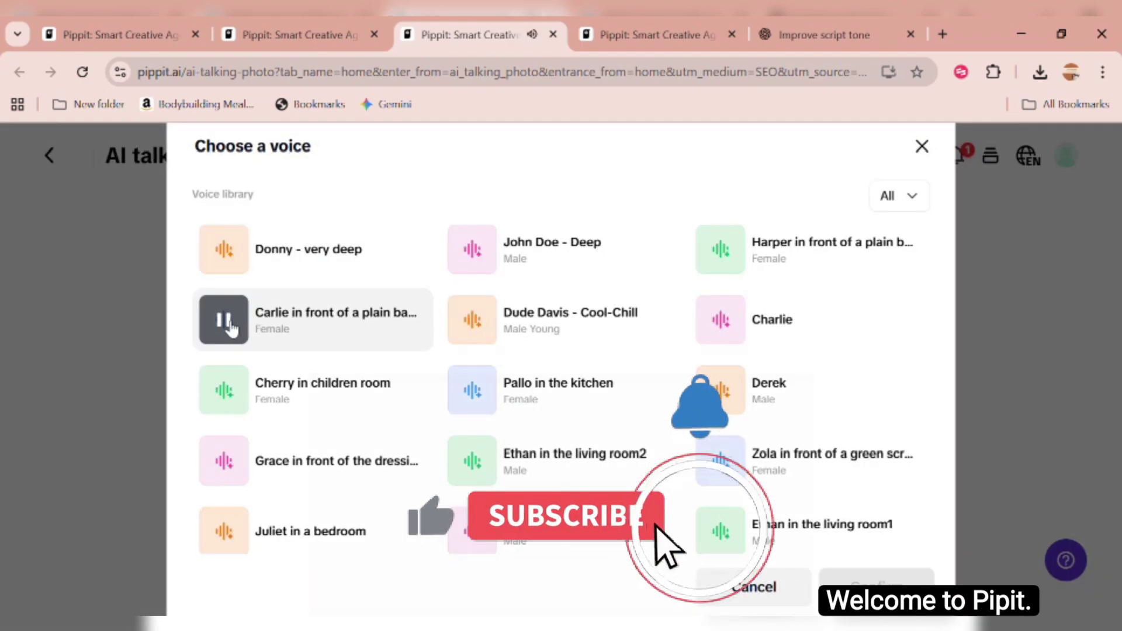
left_click(471, 326)
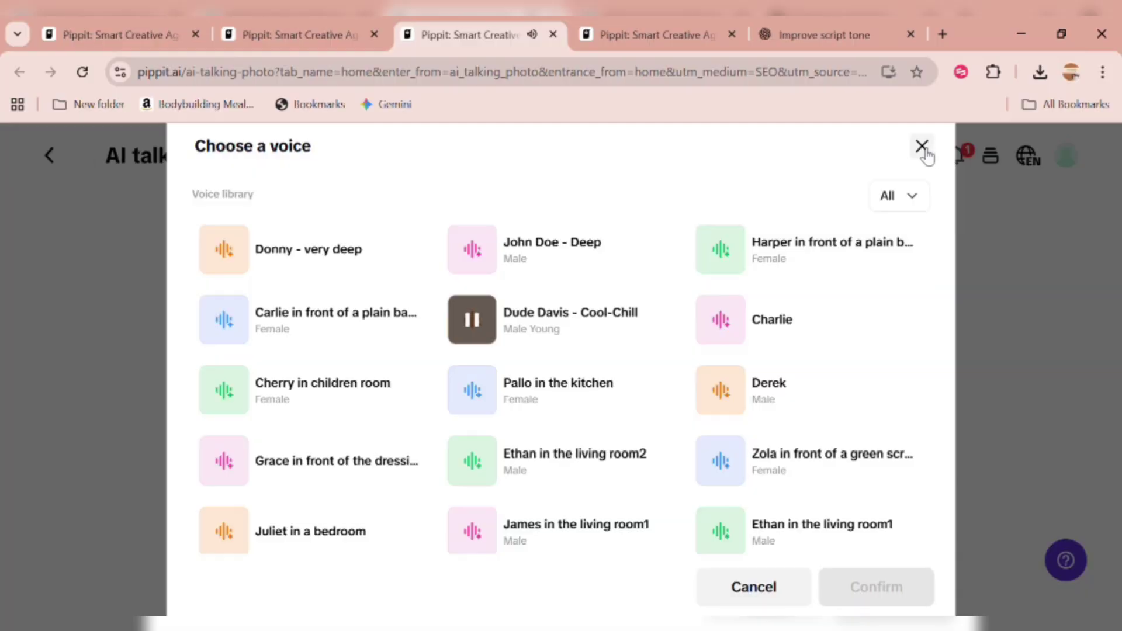
left_click(923, 147)
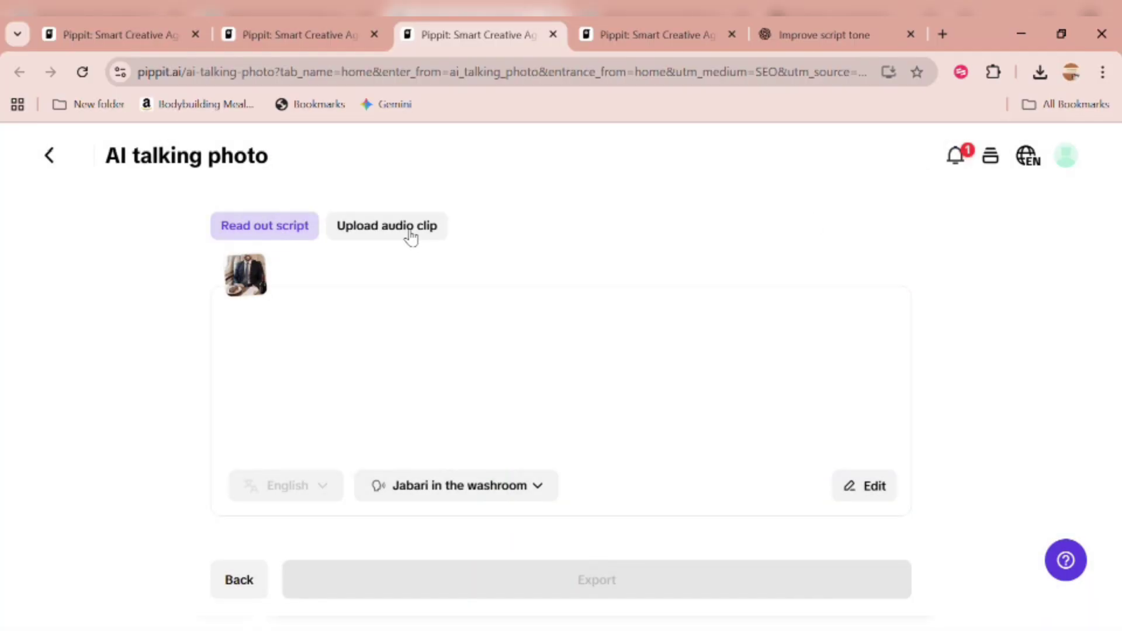
Upload a 13-second audio file as the talking photo's voiceover instead of a script
left_click(411, 234)
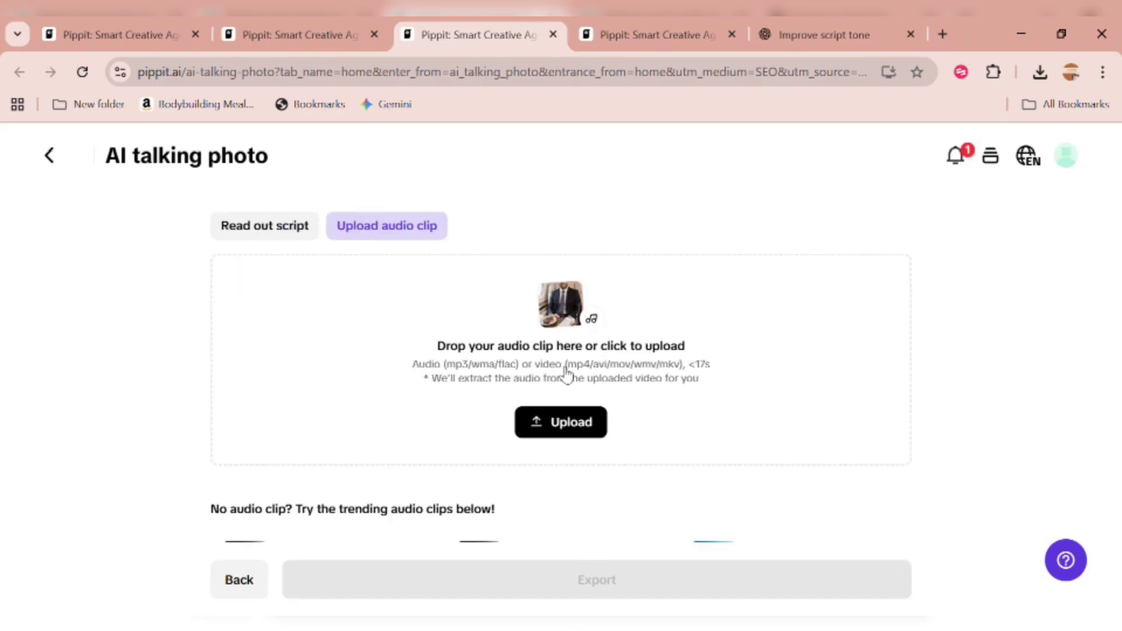
left_click(566, 427)
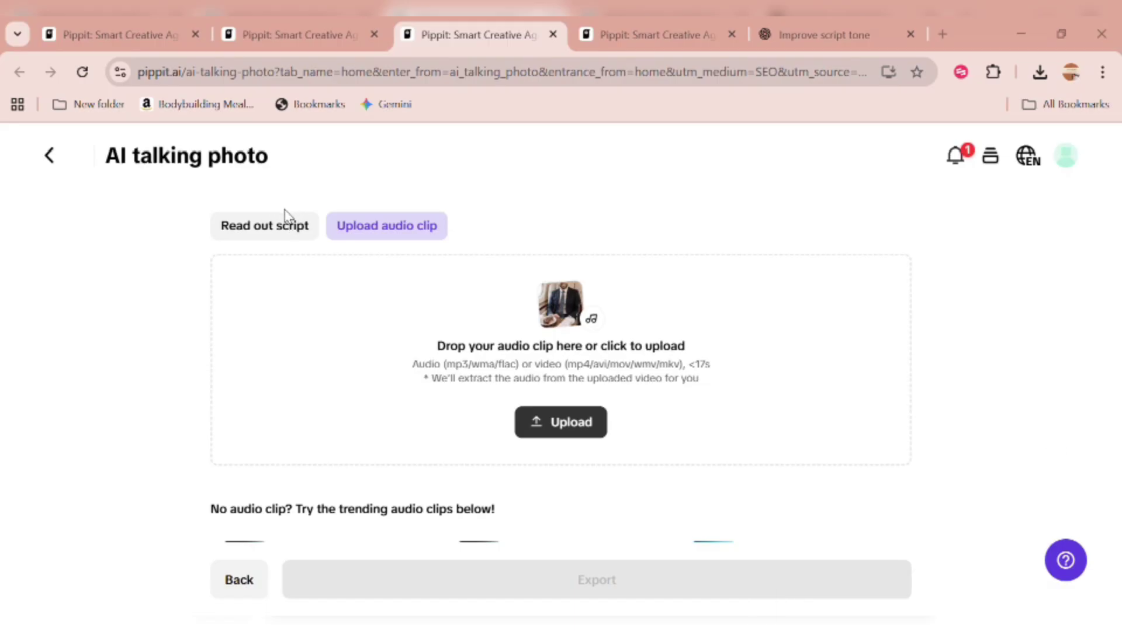
left_click(519, 421)
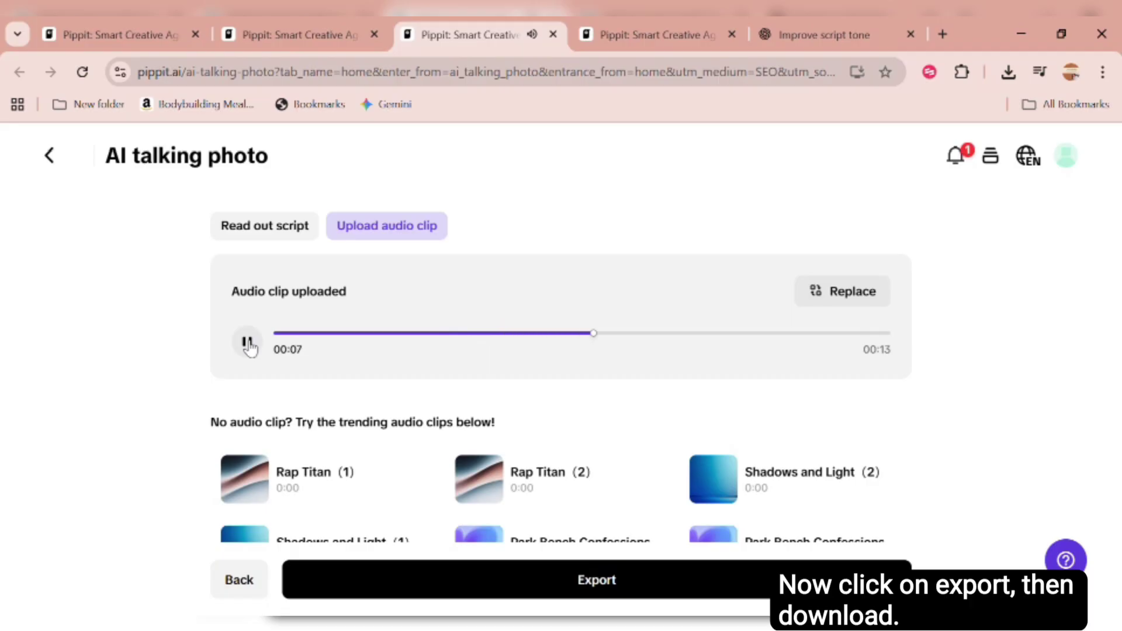
Export the talking photo as a 1080p MP4 and download it
left_click(596, 580)
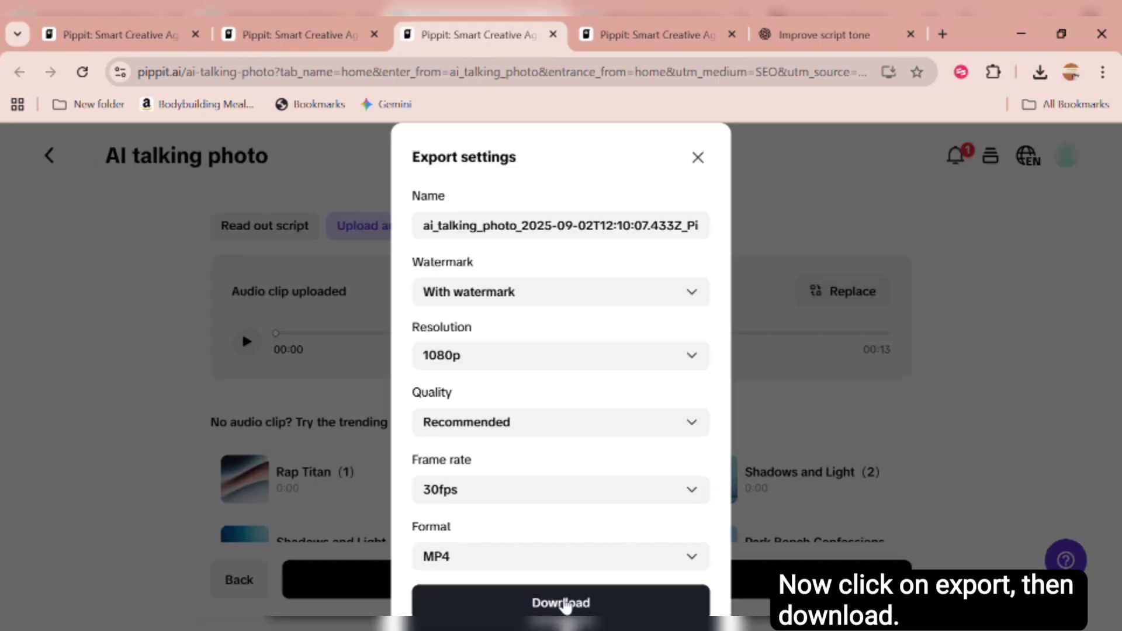
left_click(563, 605)
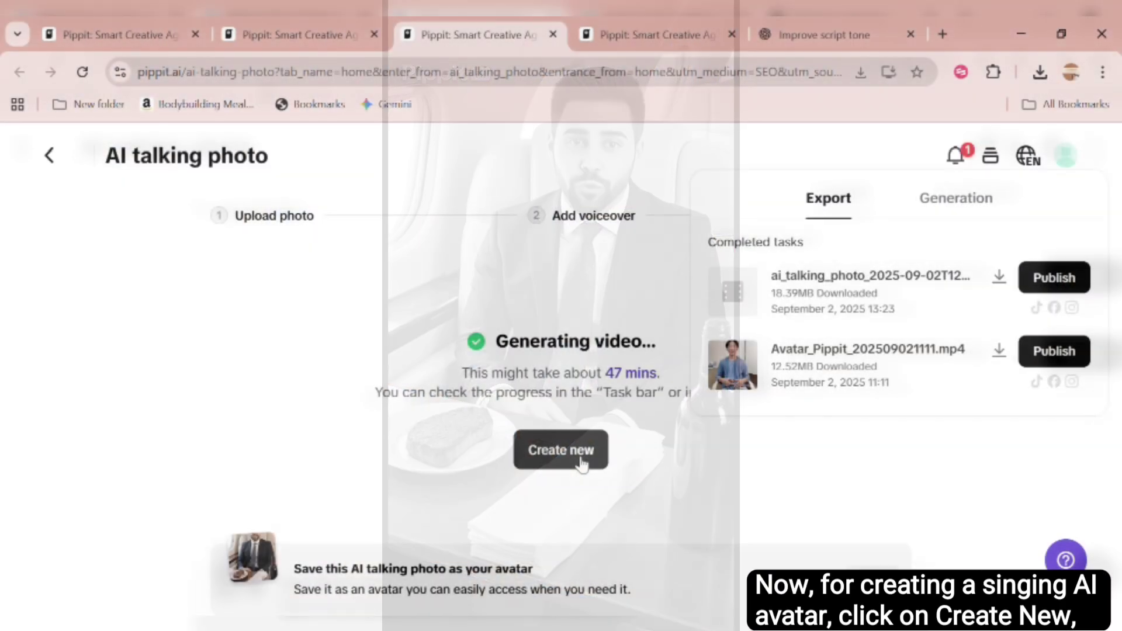
Create a new talking photo from the singer-with-microphone photo, accept the crop and confirm photo rights
left_click(561, 450)
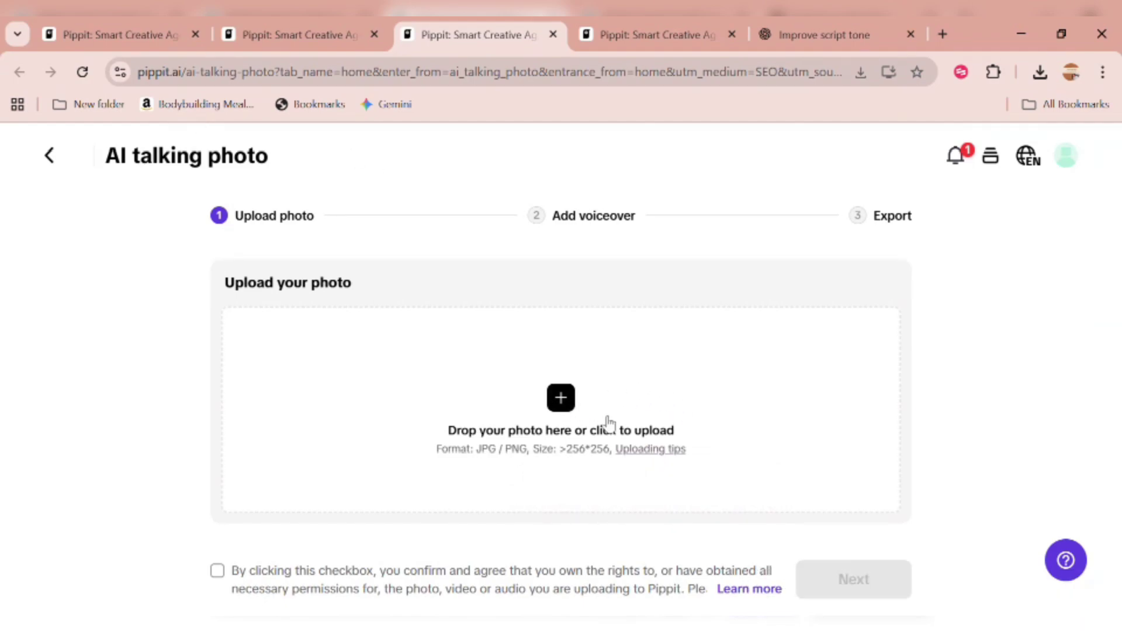
left_click(606, 427)
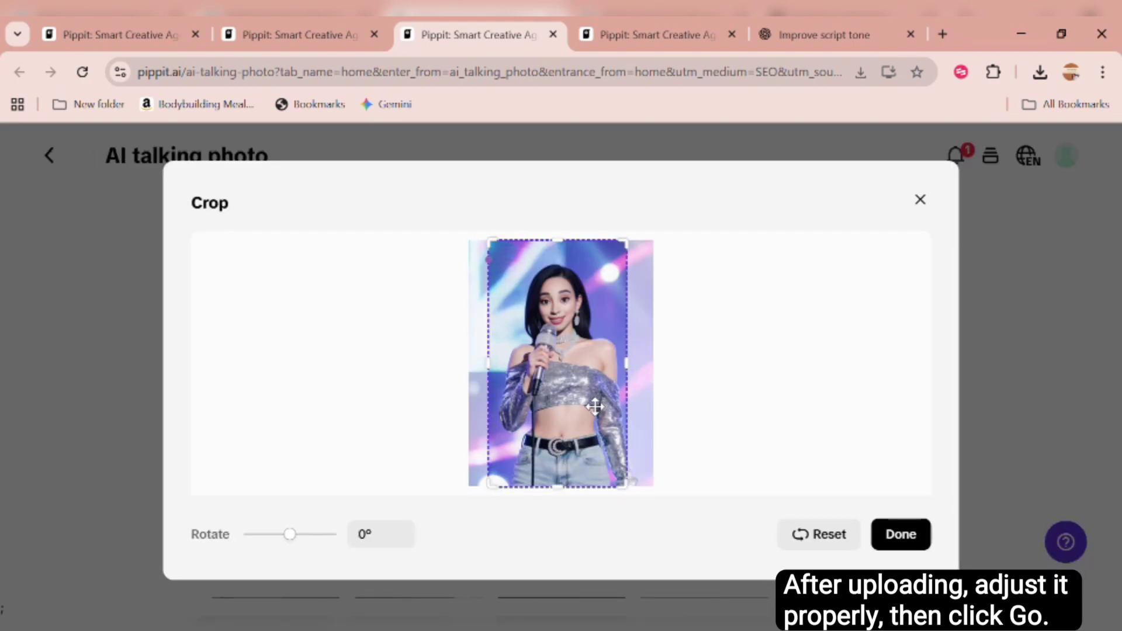
left_click(901, 534)
left_click(729, 596)
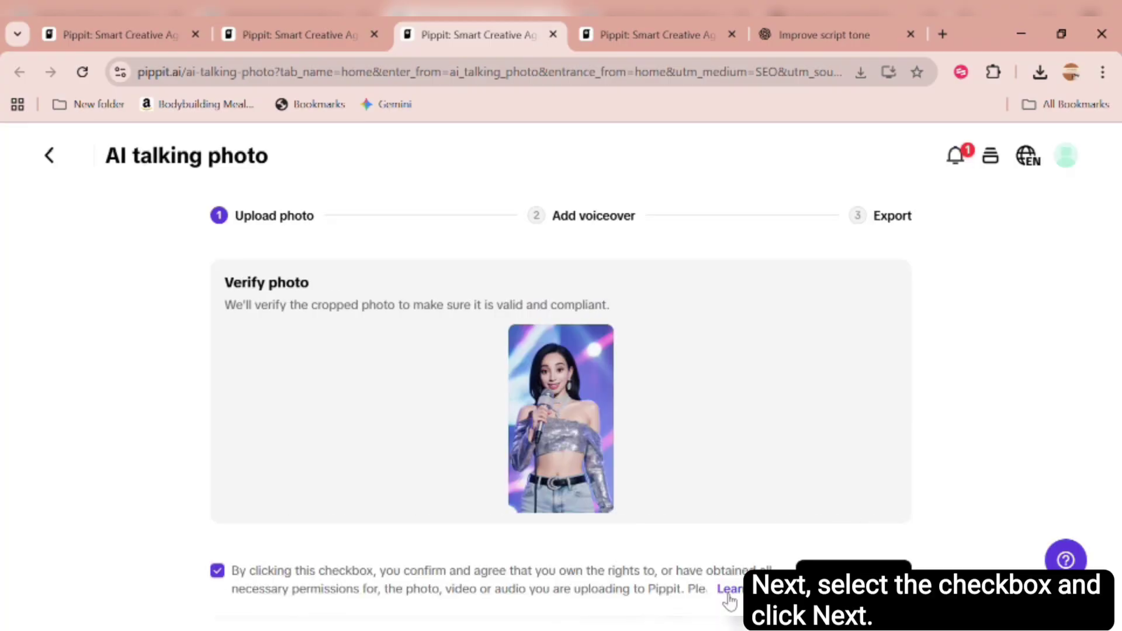
left_click(859, 581)
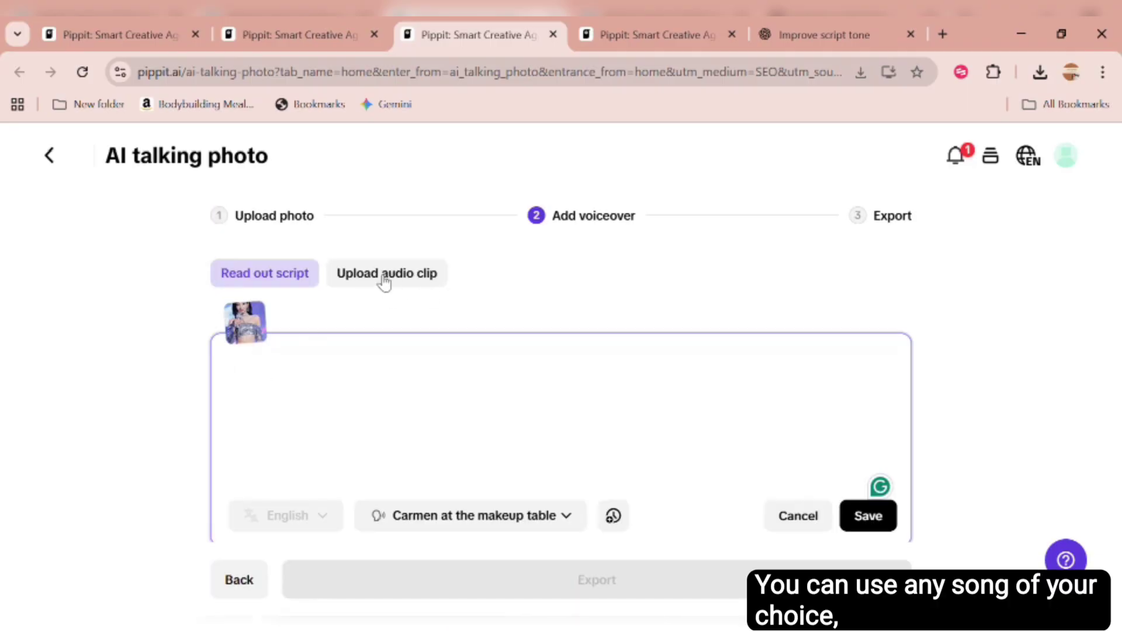
Upload the song as the singer photo's audio, then open the UnWatermark remover site
left_click(384, 282)
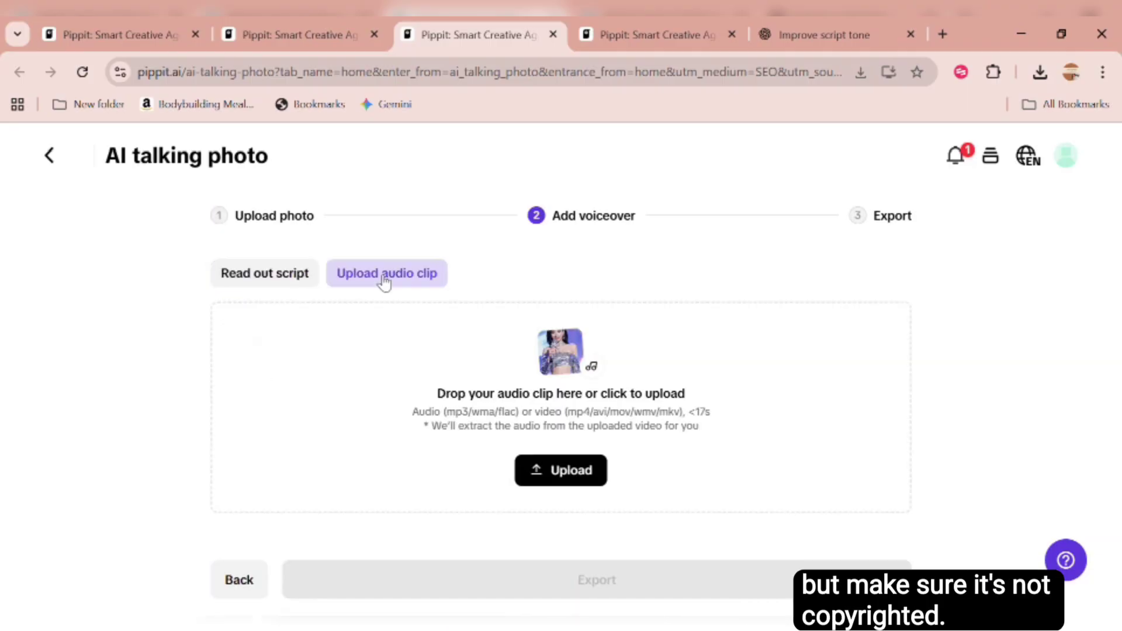
left_click(564, 472)
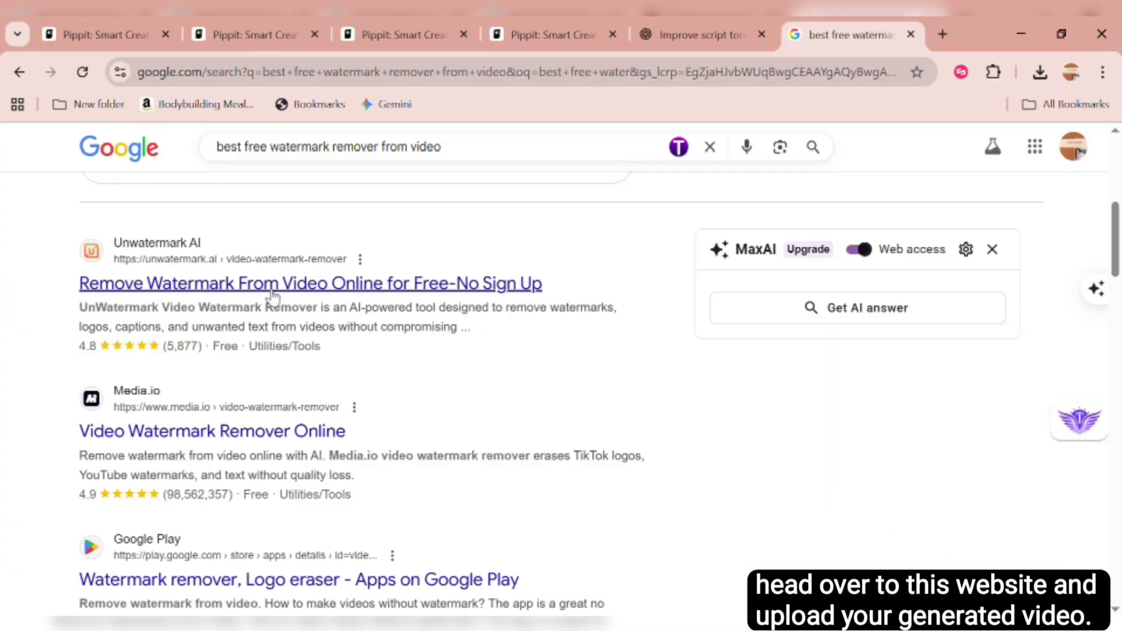
left_click(272, 296)
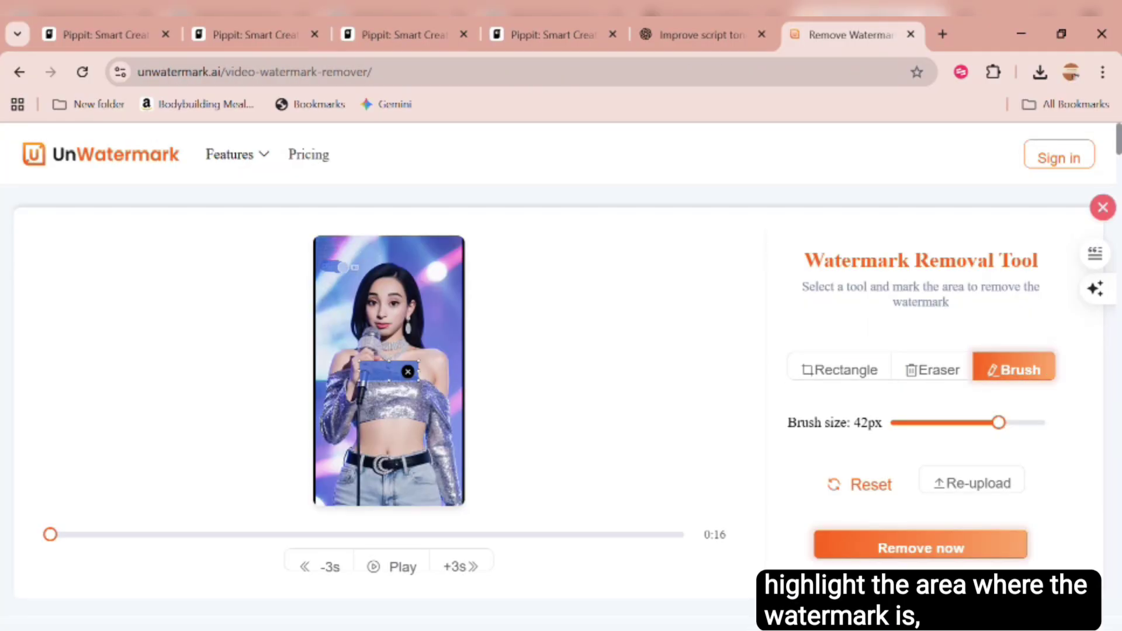
Remove the marked watermark from the singer video and open the result video's download options
left_click(959, 550)
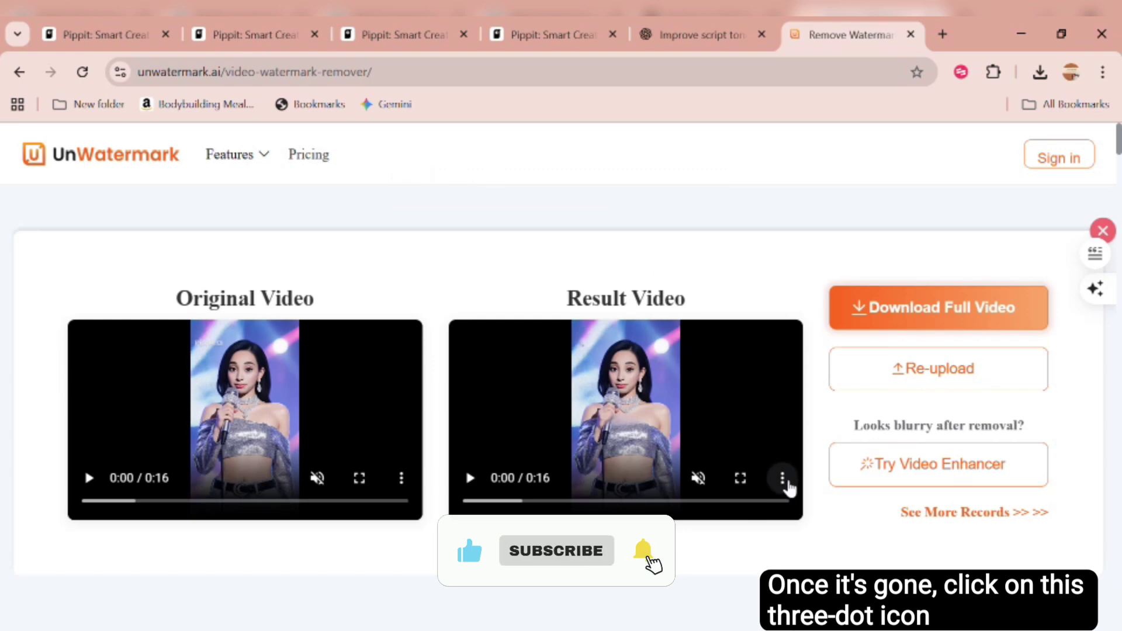
left_click(785, 481)
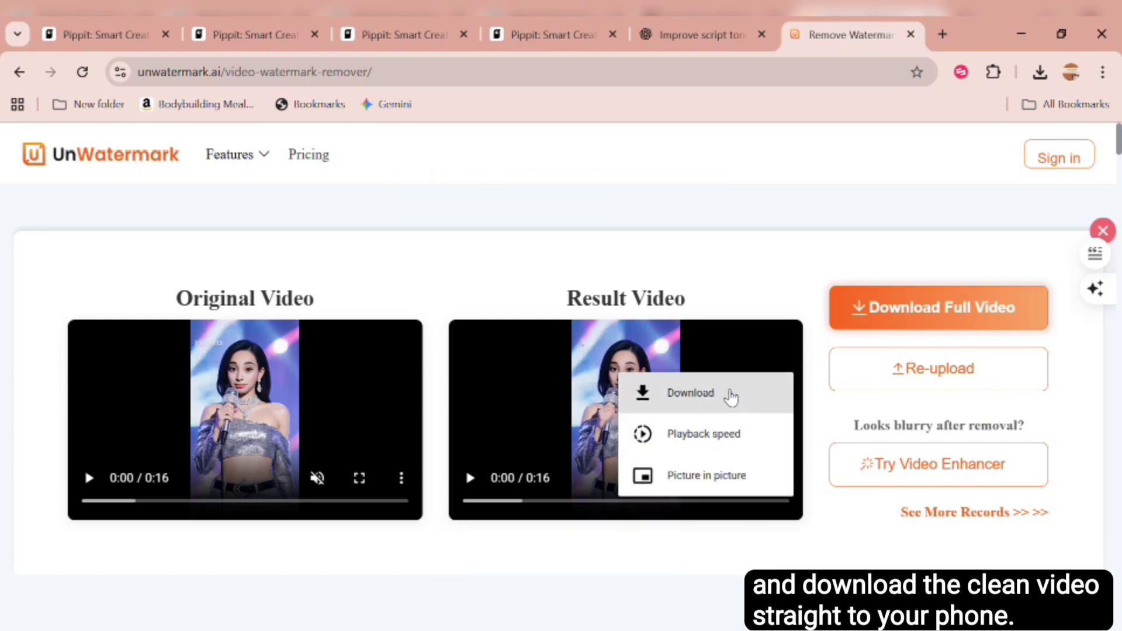